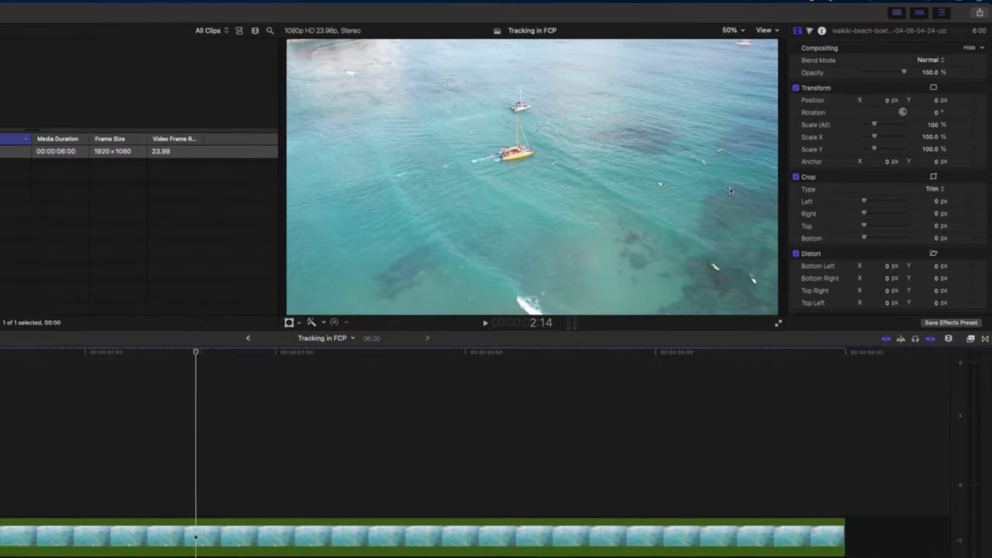
Add an object tracker and fit its box tightly around the yellow catamaran.
scroll(874, 163, down, 3)
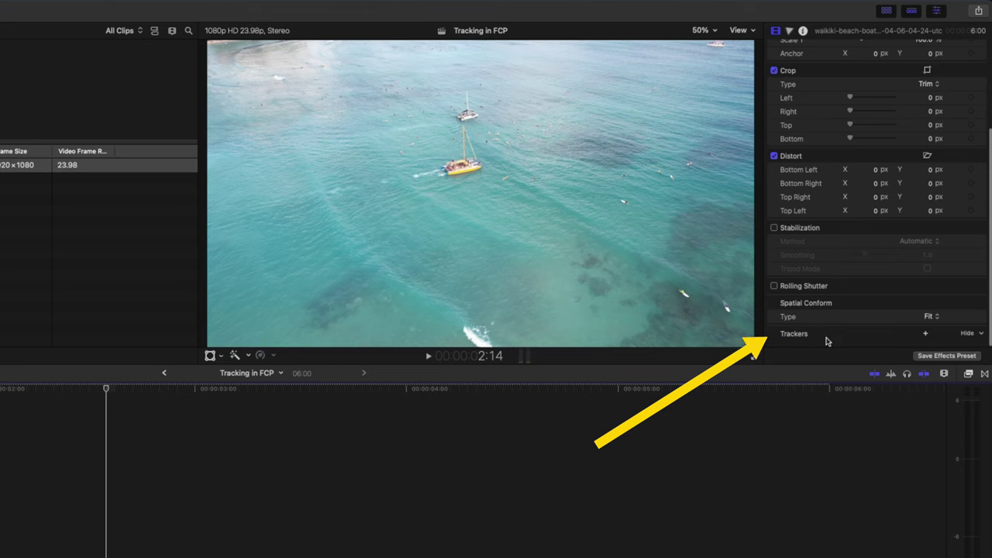
click(927, 337)
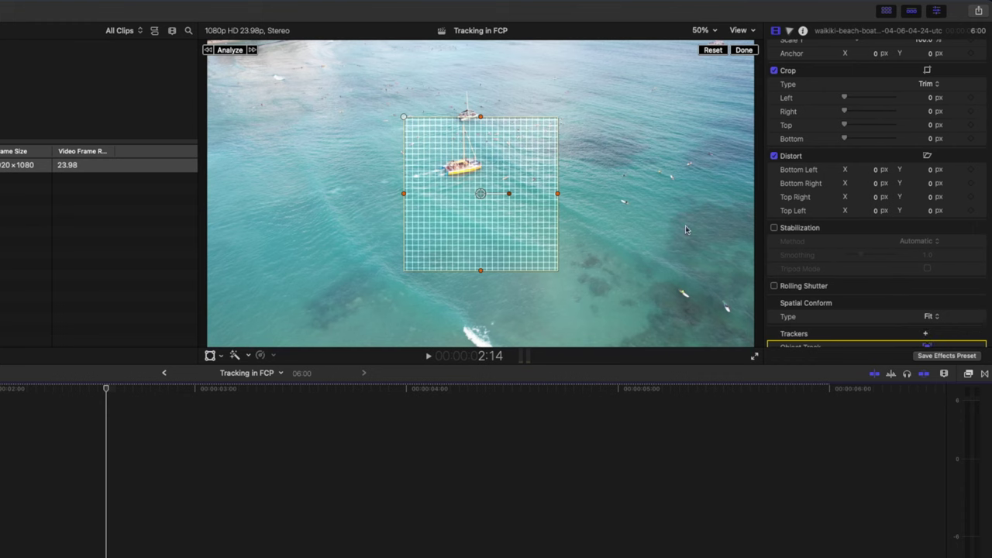
drag(481, 194, 462, 168)
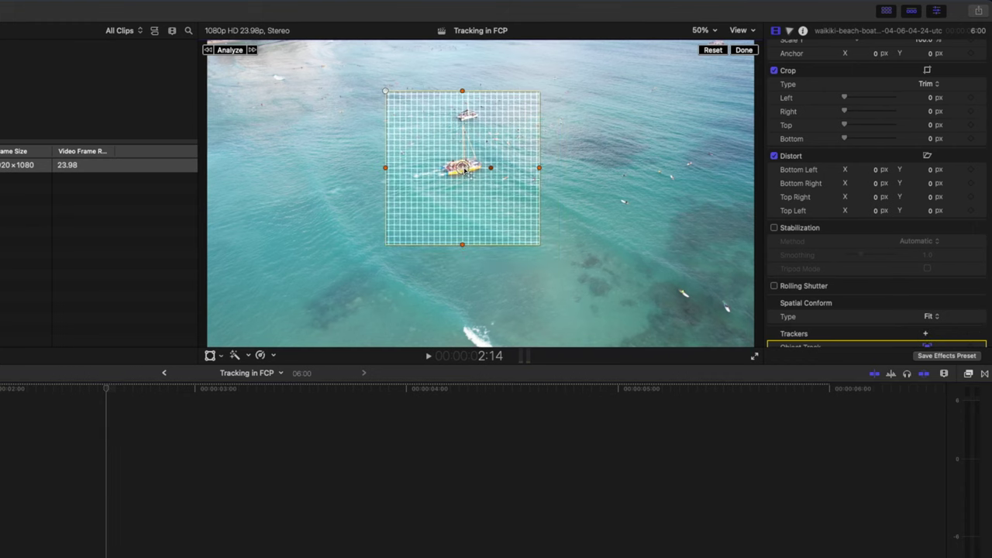
drag(462, 93, 467, 158)
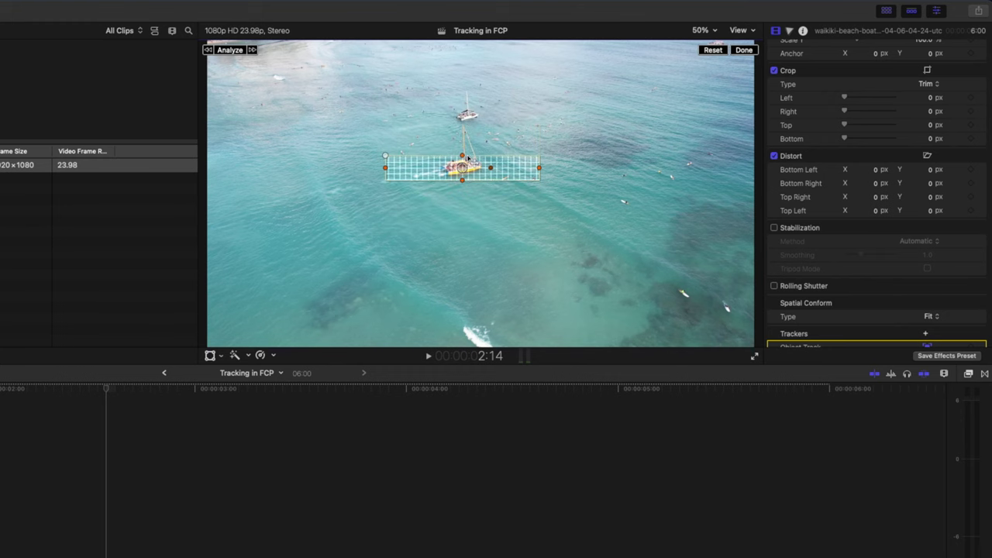
drag(538, 168, 484, 171)
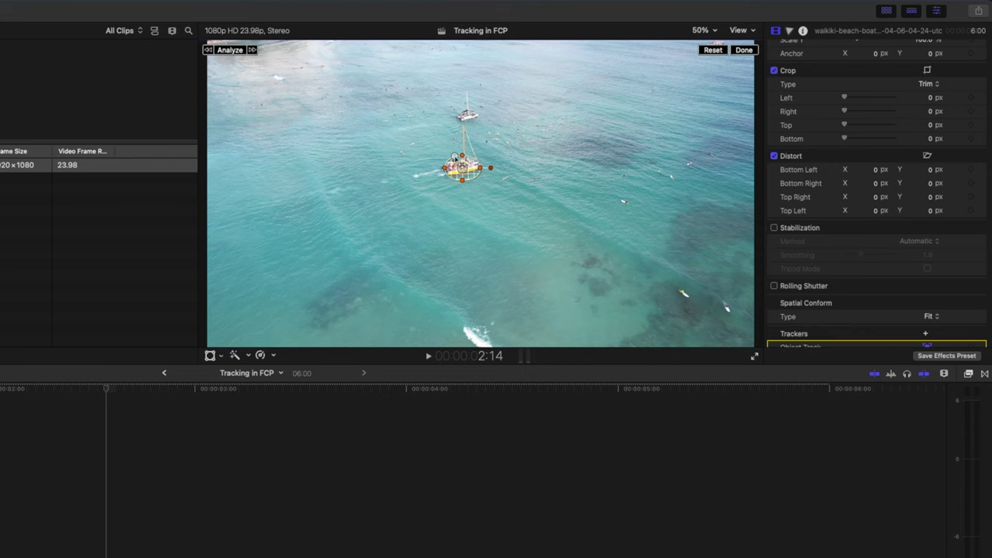
Analyze the yellow boat's motion through the clip, rename the tracker 'Boat', and finish with Done.
mouse_move(491, 166)
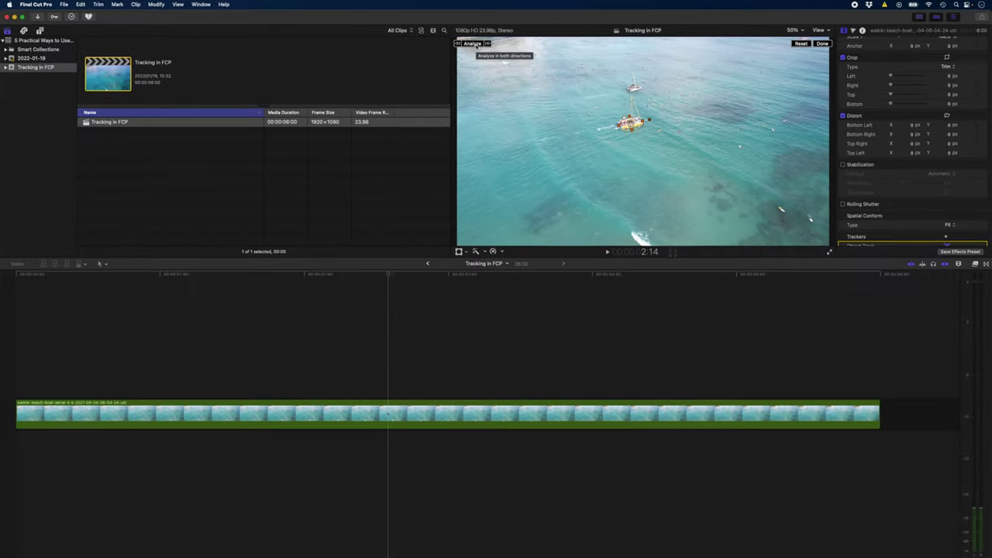
click(233, 50)
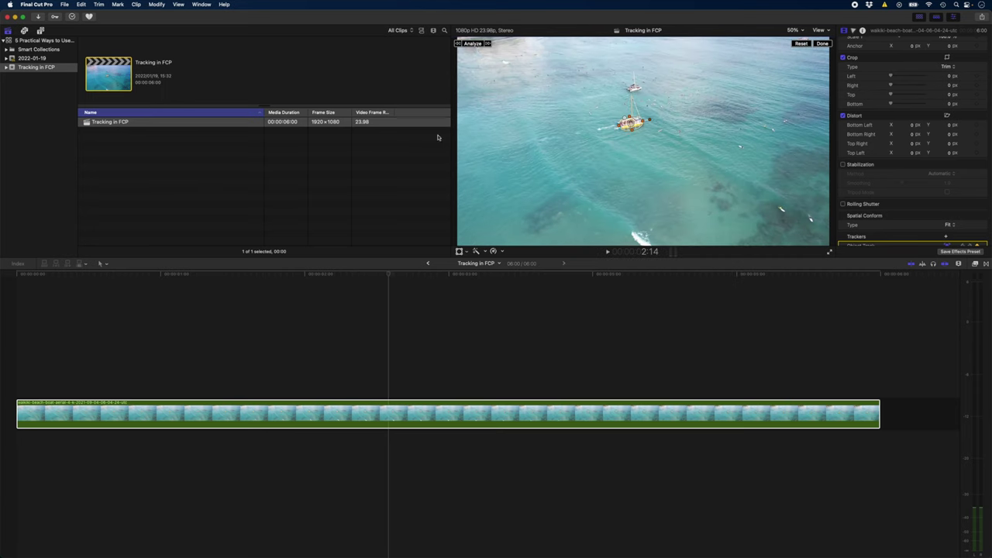
click(51, 295)
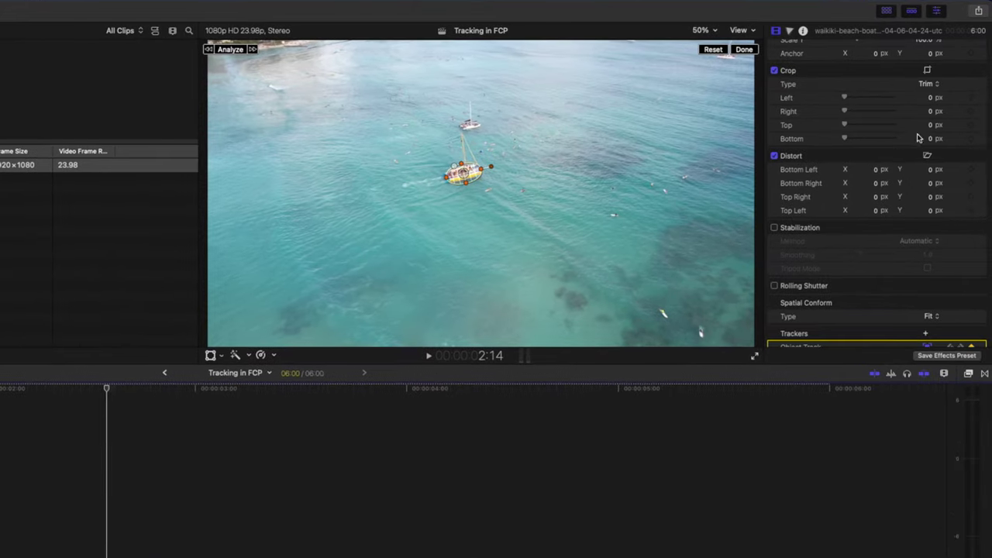
scroll(918, 138, down, 2)
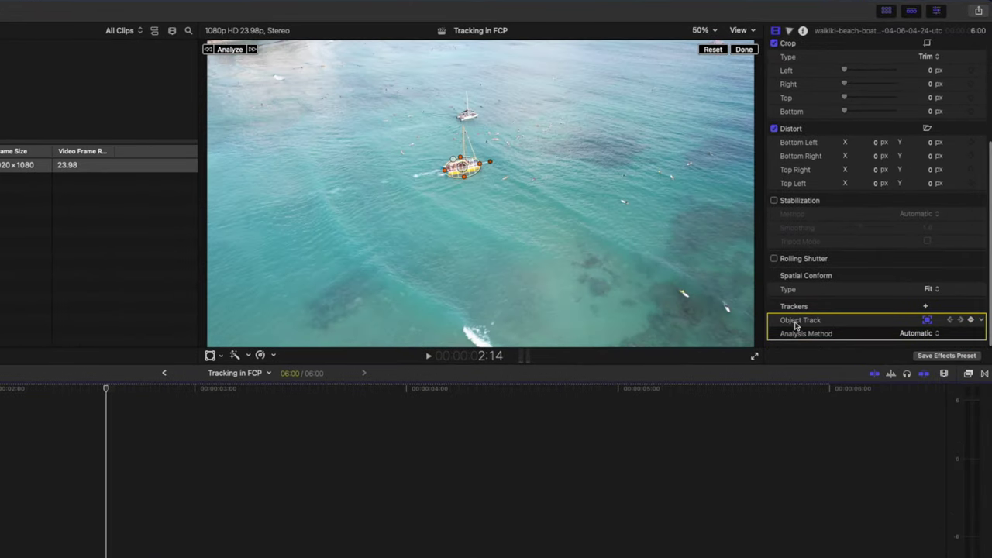
double_click(795, 322)
text(Boat)
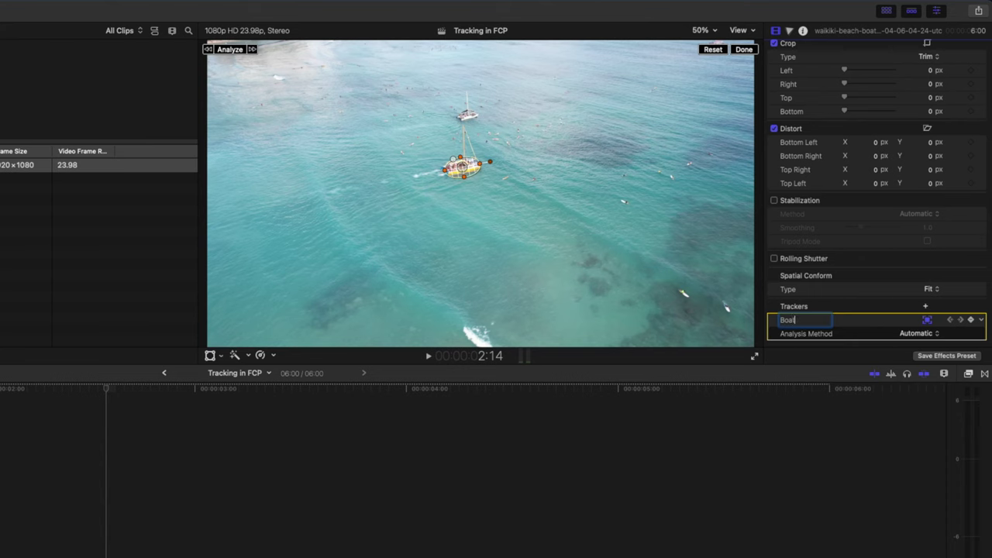
key(Return)
click(740, 52)
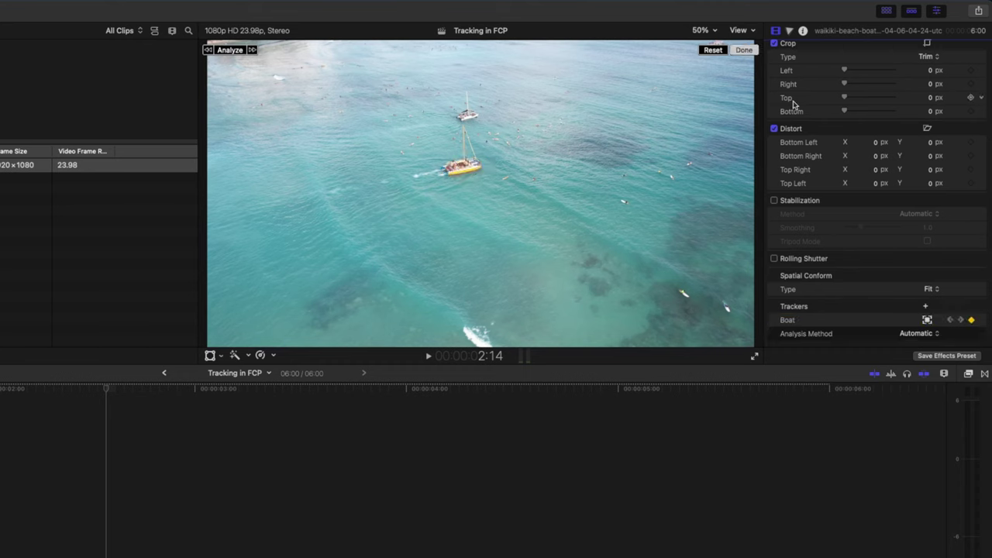
Add a Color Wheels correction to the boat clip in the Color Inspector.
click(789, 32)
click(807, 50)
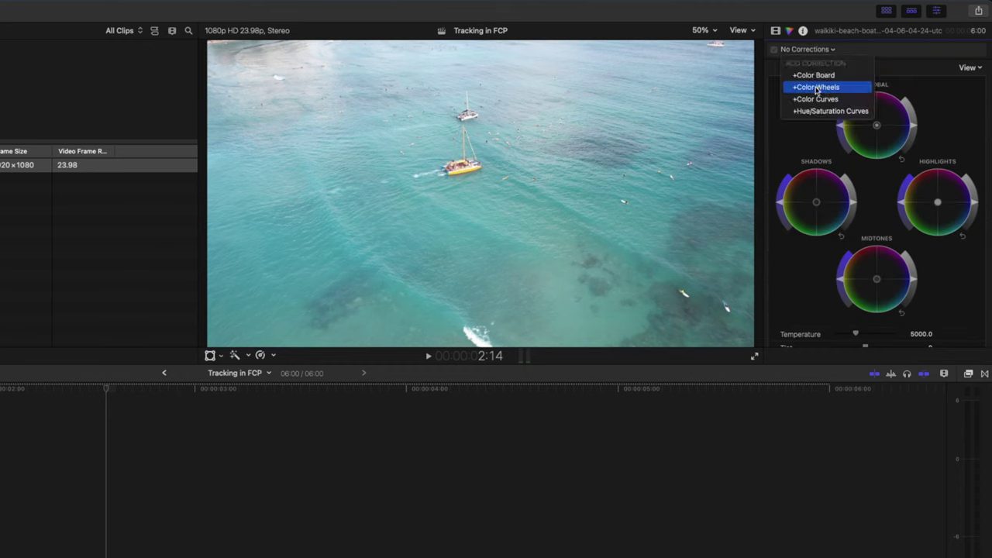
click(814, 88)
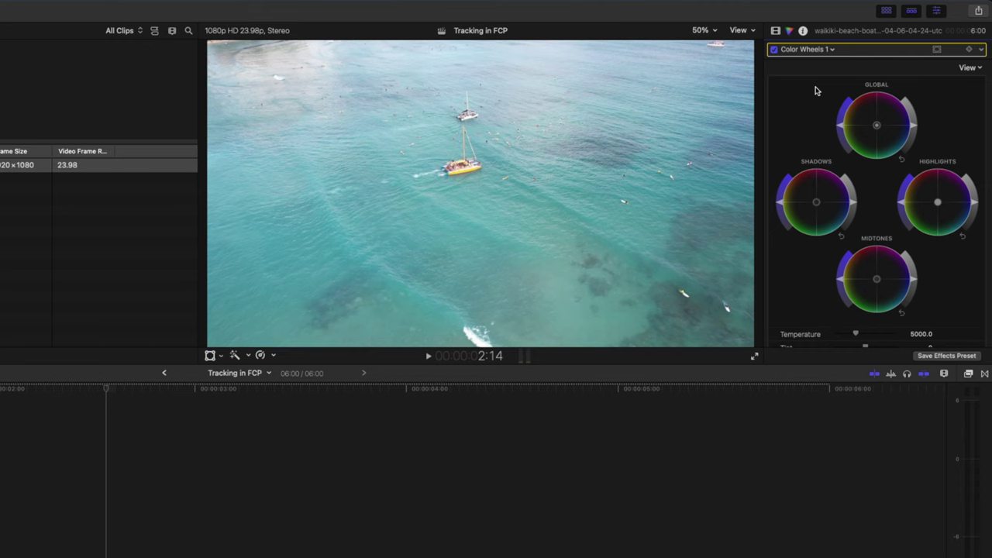
Add a circular shape mask and link it to follow the Boat tracker.
click(936, 52)
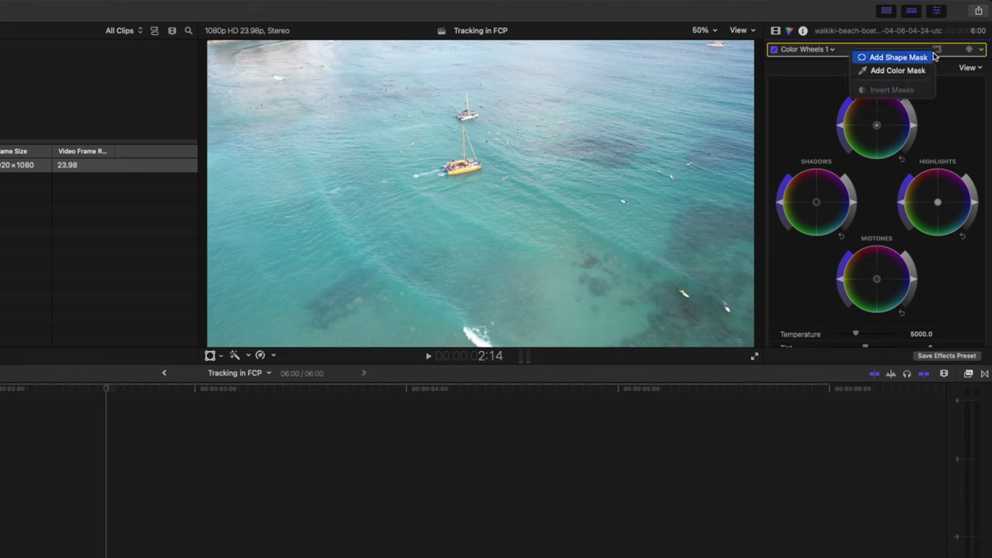
click(930, 58)
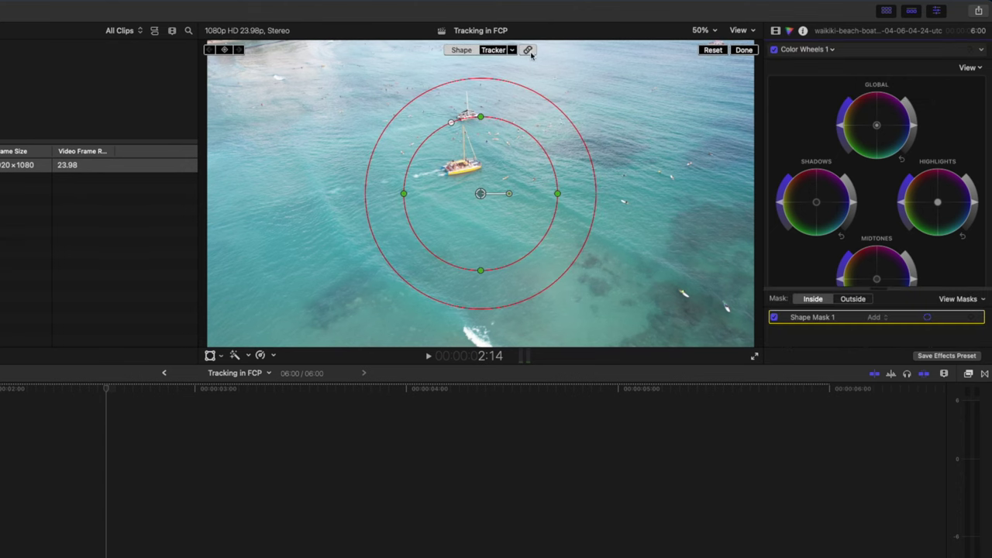
click(493, 52)
click(515, 51)
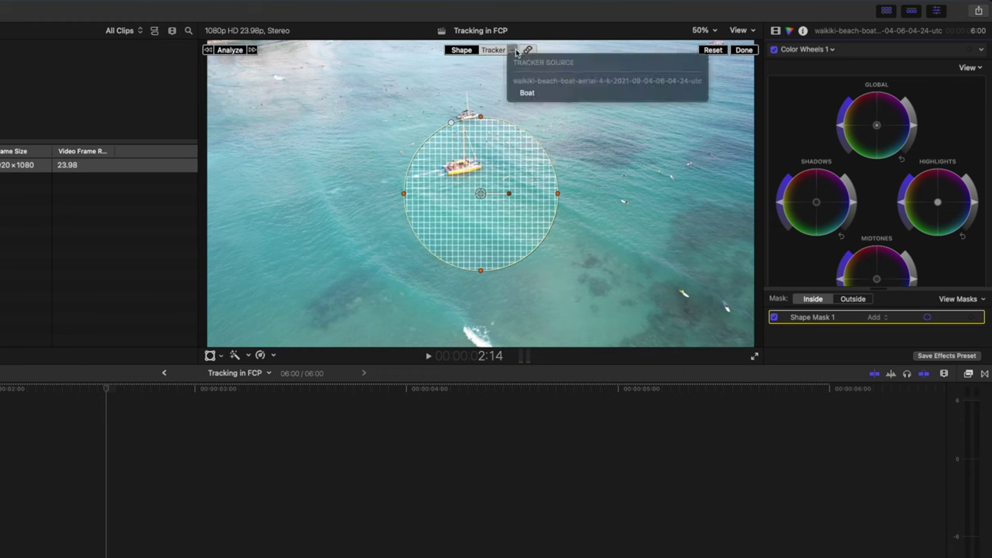
click(526, 93)
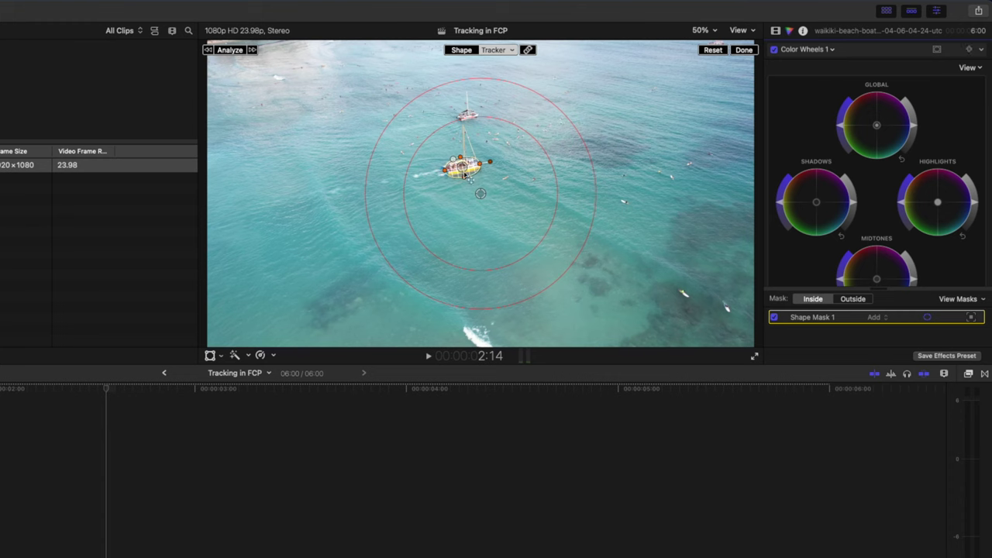
drag(481, 196, 479, 196)
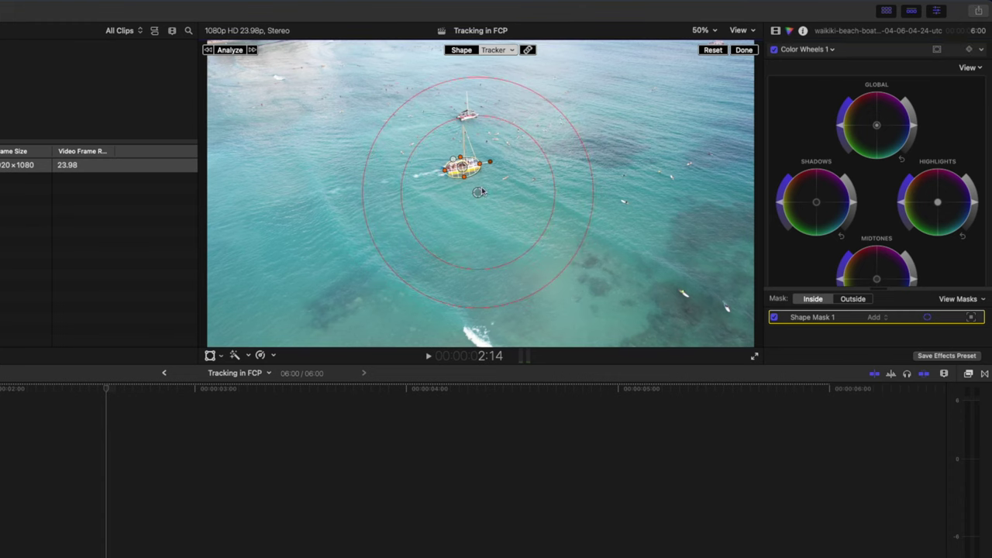
click(528, 50)
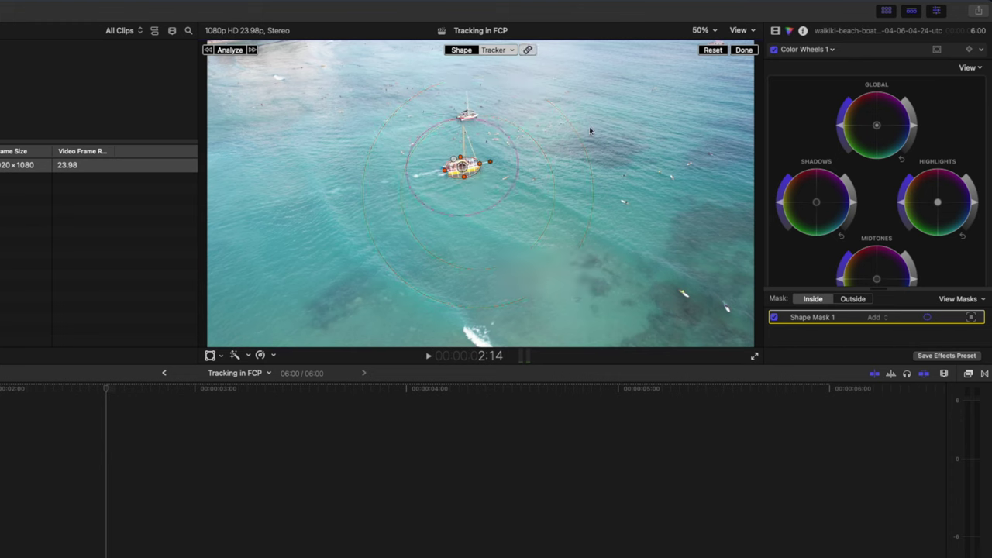
click(531, 52)
Set the boat mask to Outside so the correction affects everything but the boat.
click(851, 300)
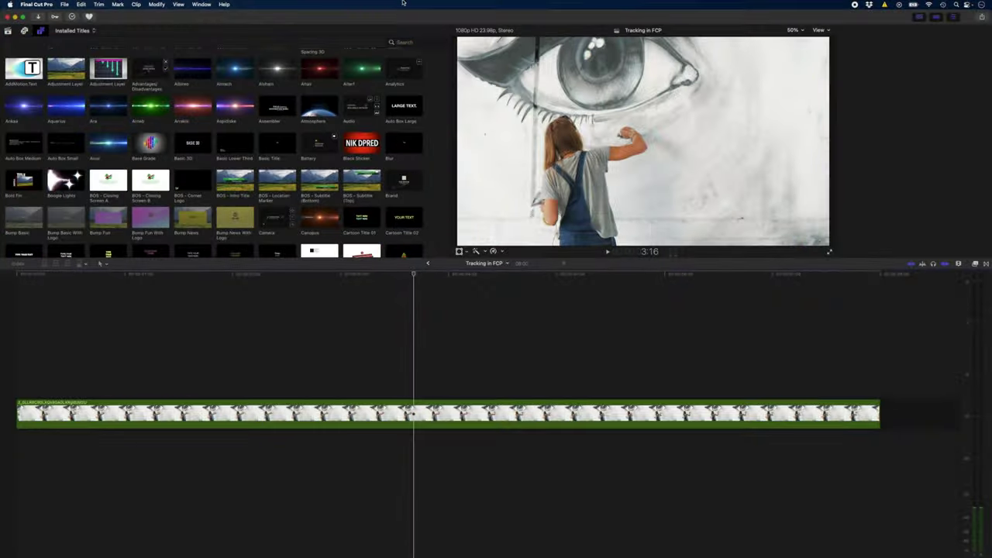
Find the Subtle title by searching 'subt' and add it above the mural clip.
click(404, 41)
text(subtle)
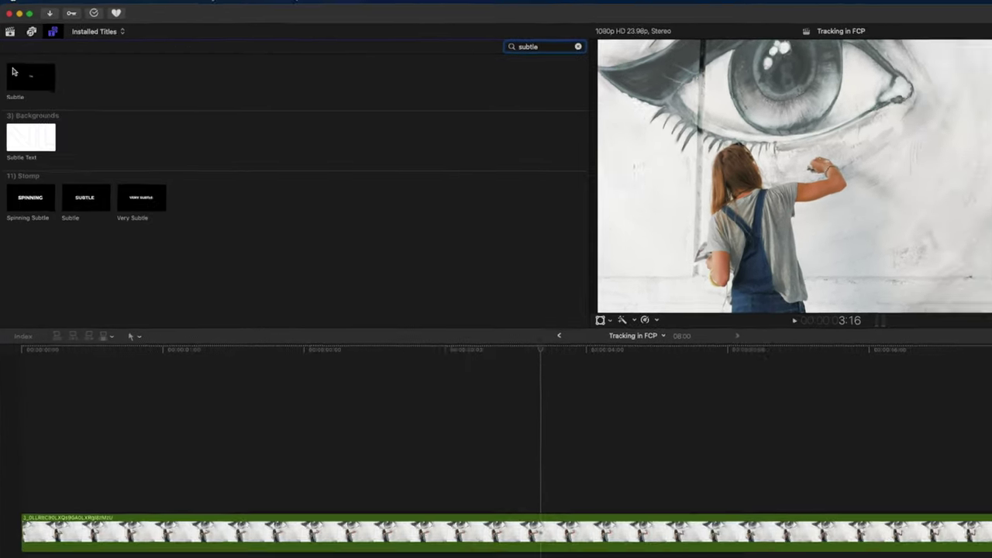
drag(96, 220, 513, 526)
drag(352, 368, 160, 372)
Replace the title's placeholder text with 'Art by Anna'.
click(420, 285)
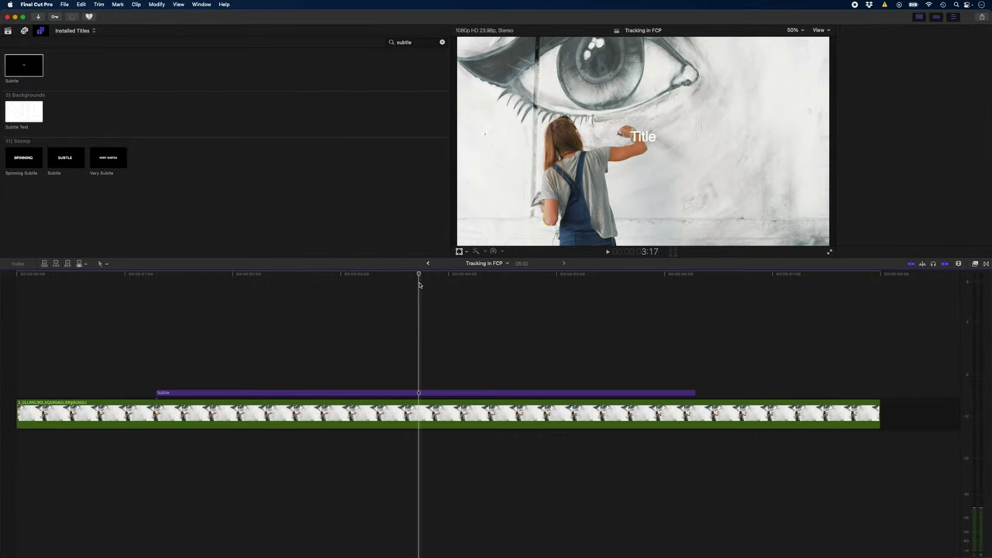
click(416, 392)
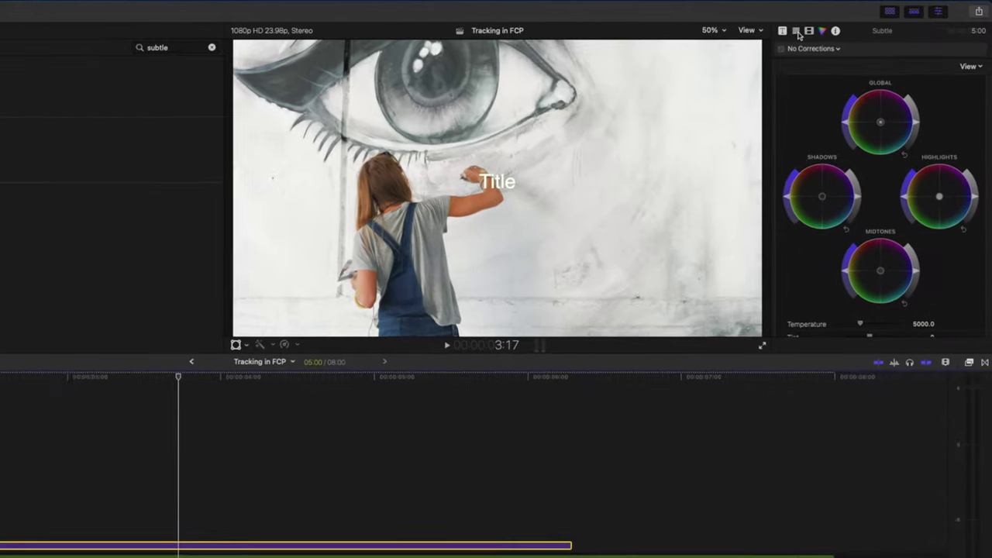
click(844, 30)
triple_click(821, 93)
text(Art b)
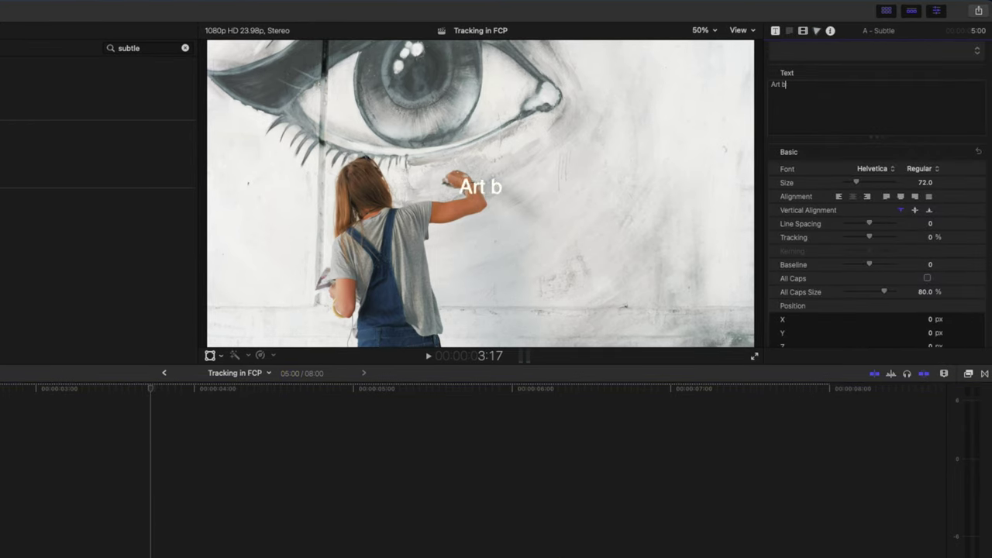
text(y Anna)
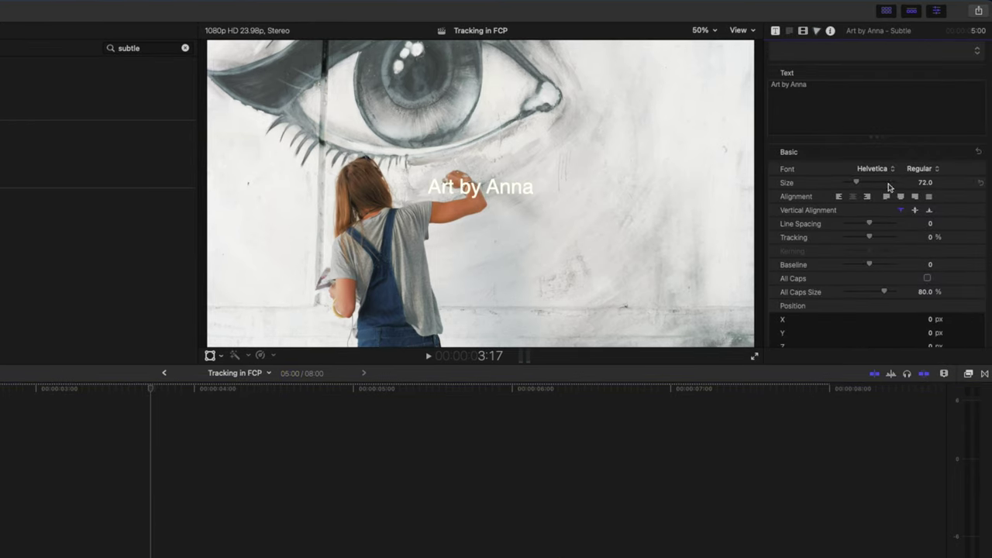
Set the title font to Knewave at size 100 and move it down-right on the wall.
click(875, 168)
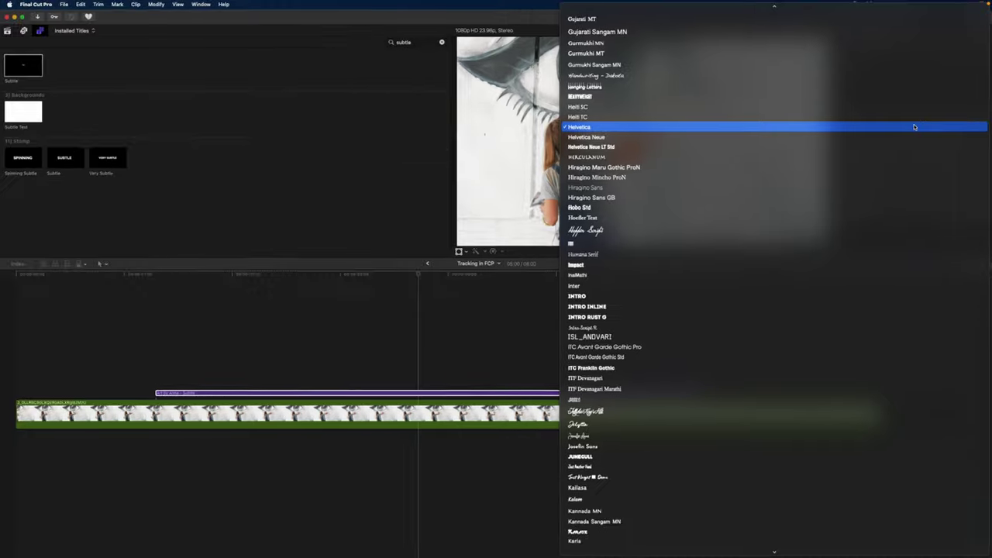
scroll(915, 126, down, 2)
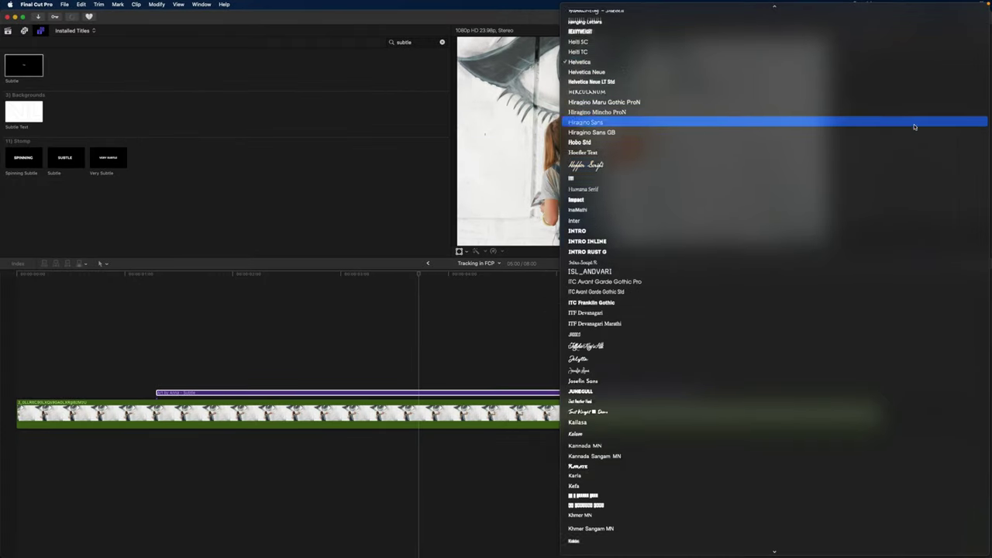
scroll(915, 127, down, 3)
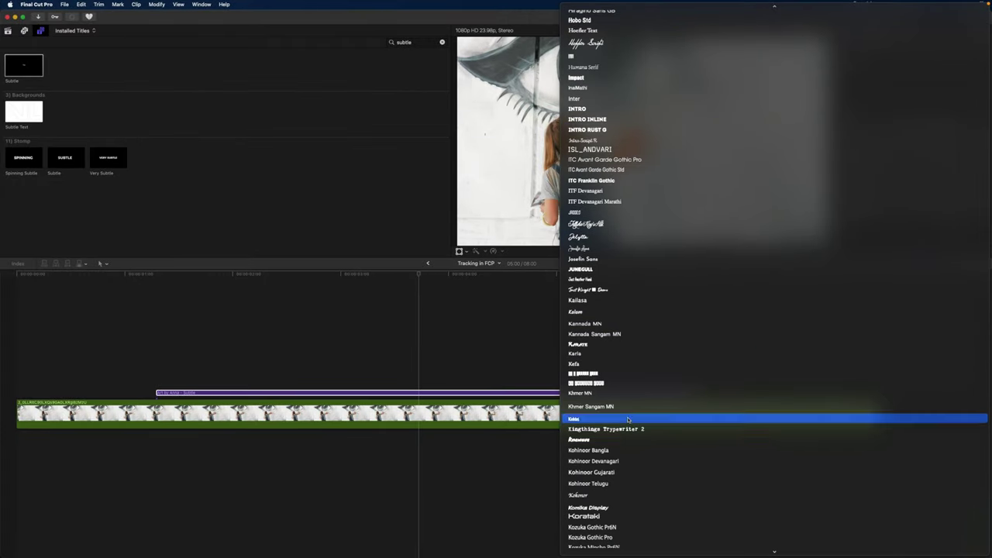
click(608, 439)
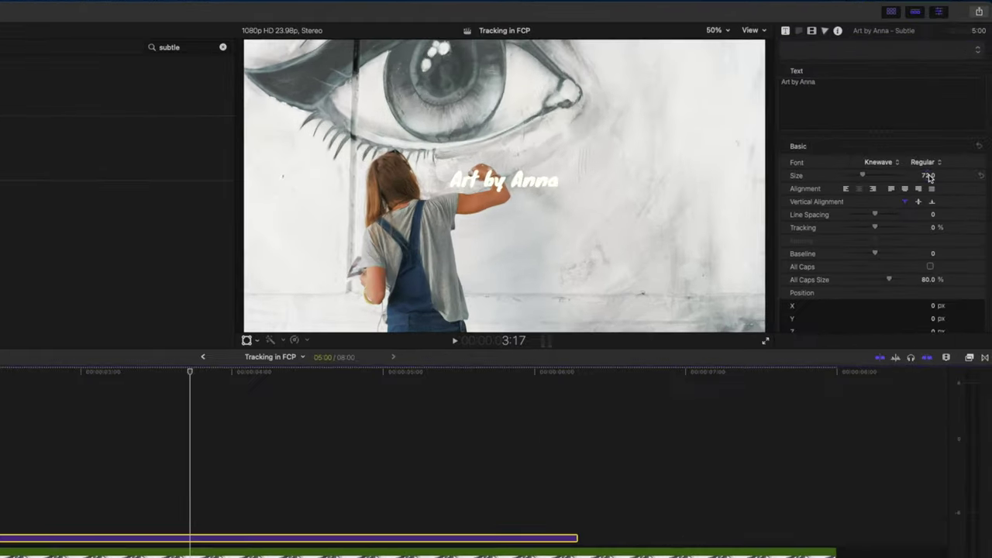
click(928, 176)
text(100)
key(Return)
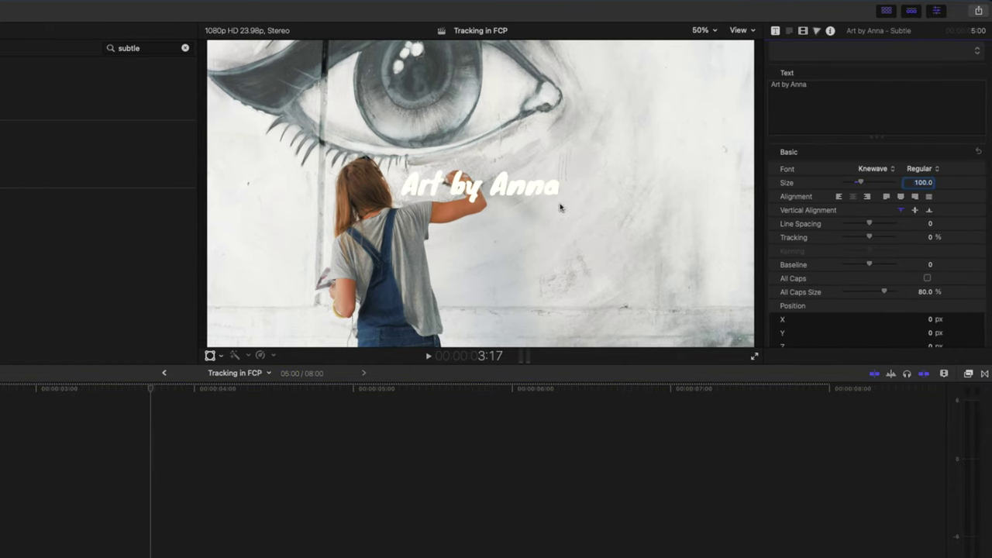
drag(560, 207, 637, 258)
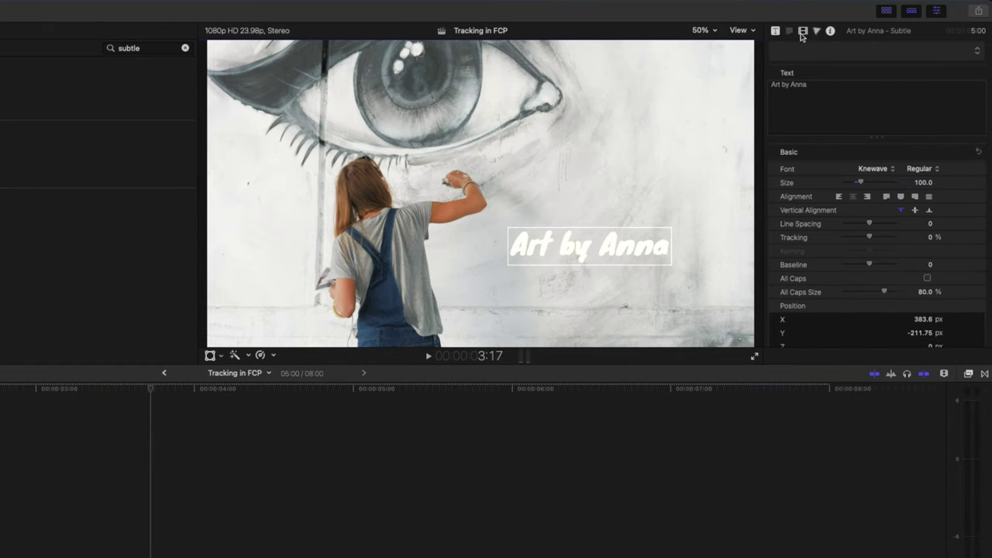
Sample a dark grey text colour and an orange glow colour from the footage.
click(776, 30)
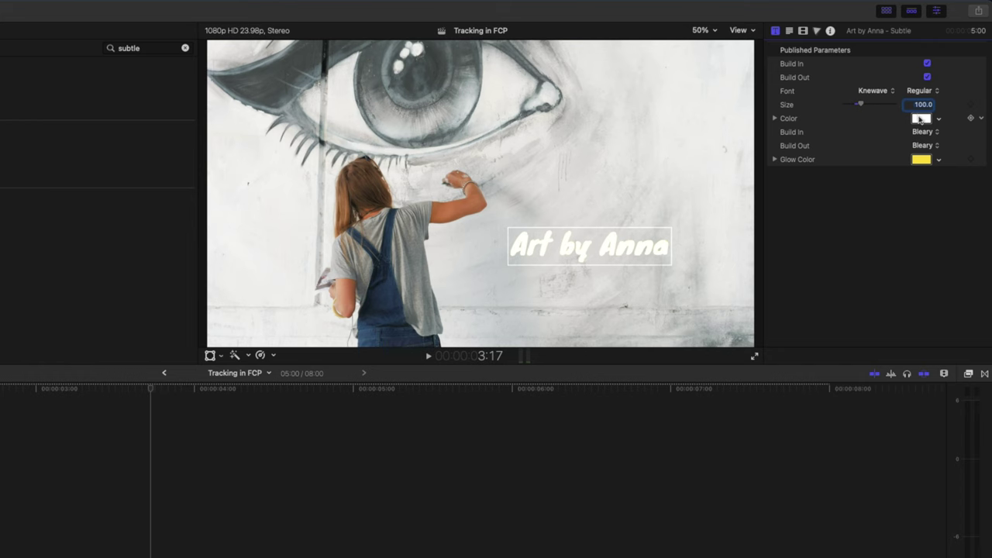
click(921, 118)
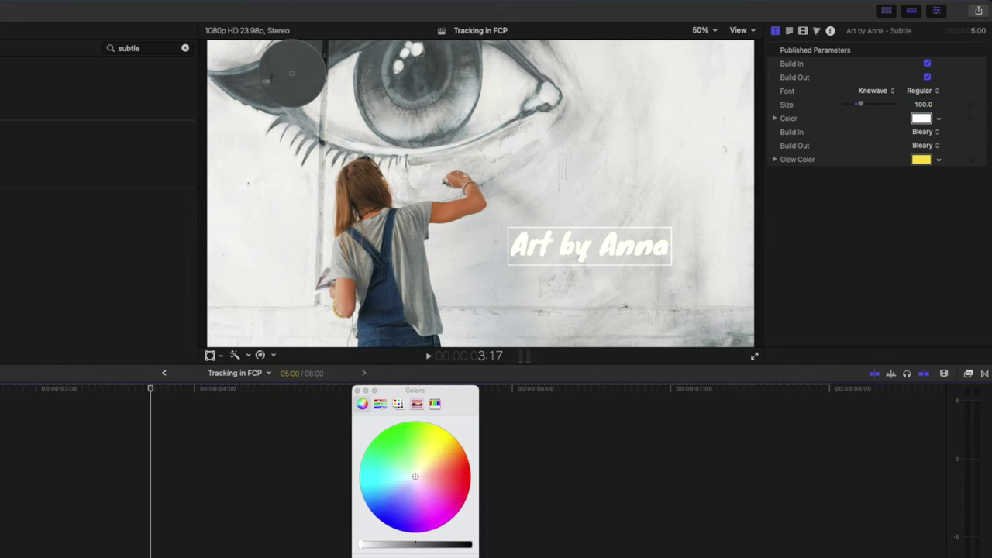
click(287, 75)
click(920, 160)
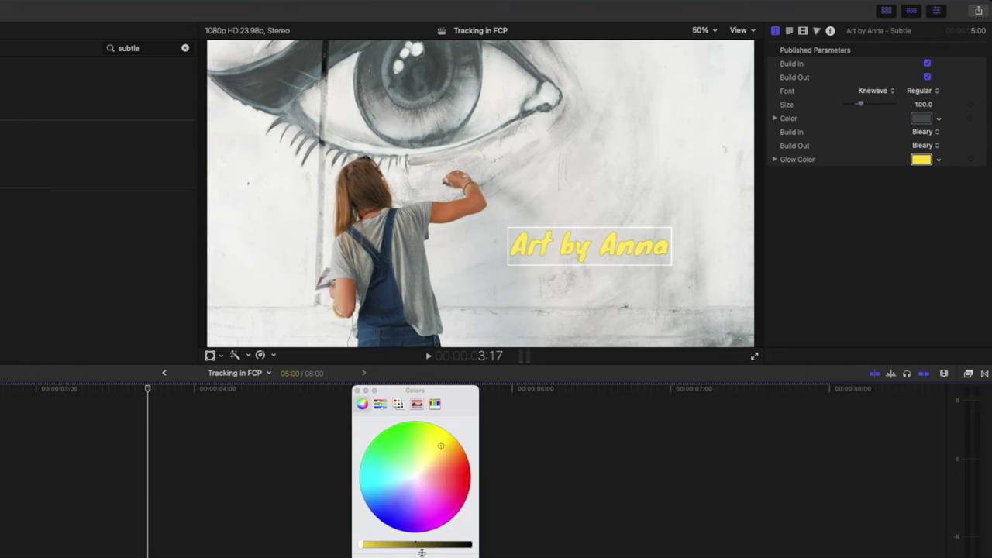
click(456, 214)
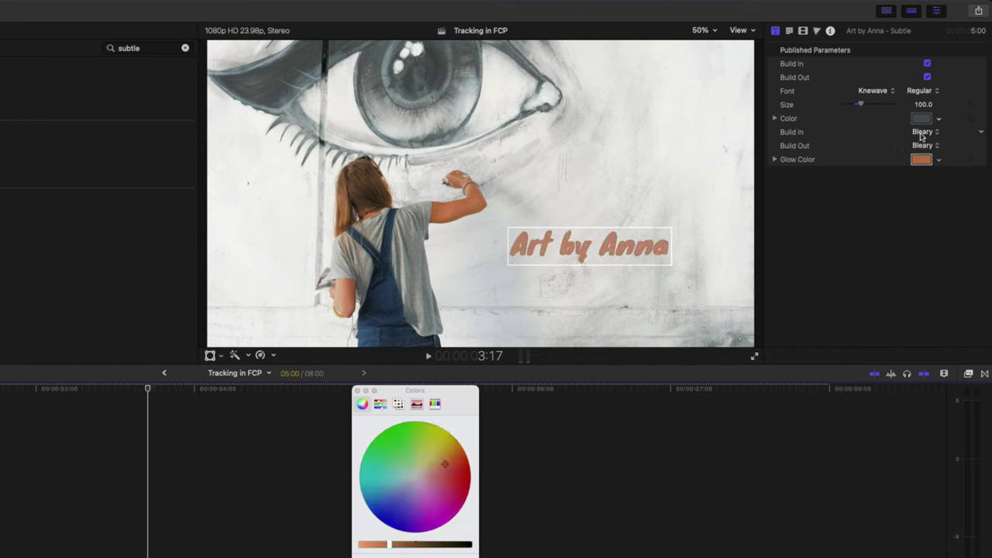
Set the title's Build In and Build Out animations to Puff.
click(922, 134)
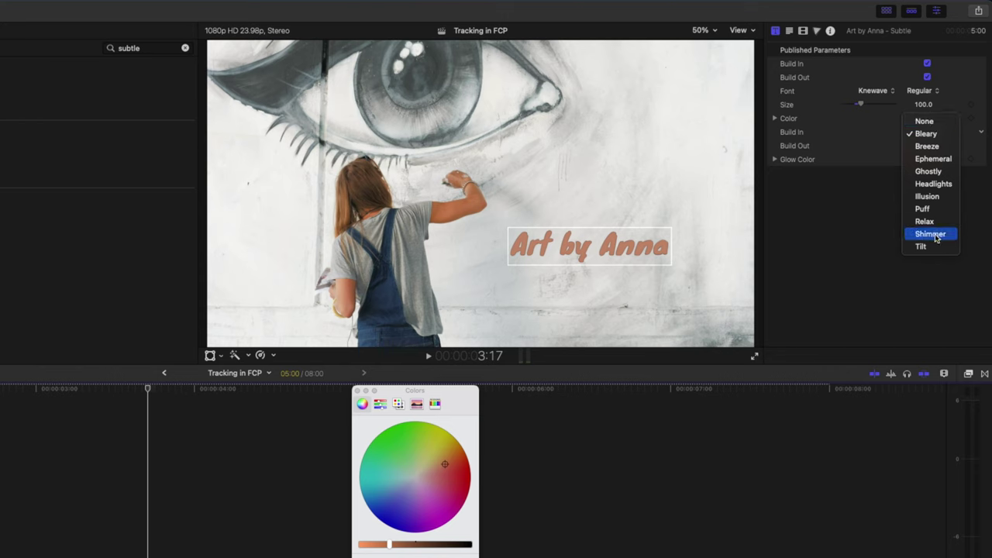
click(934, 209)
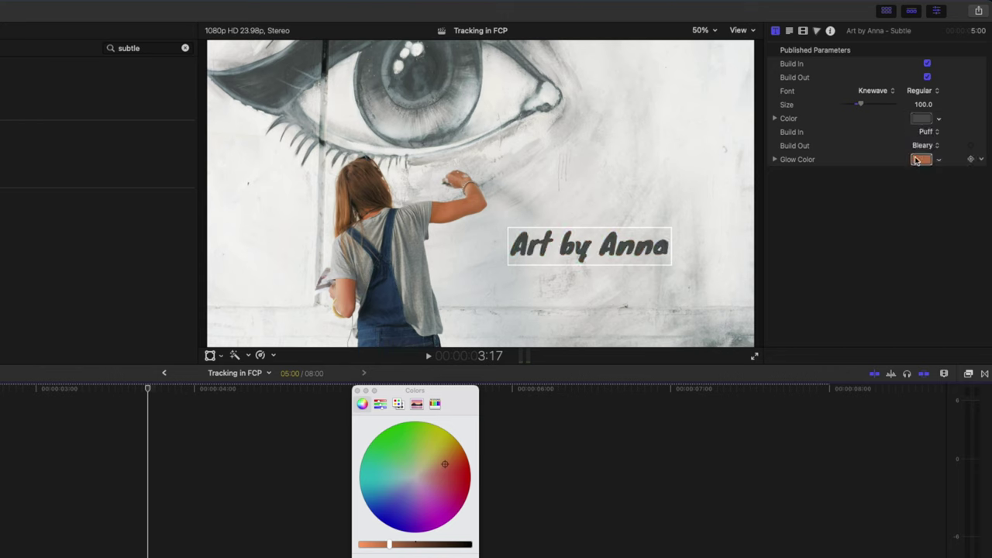
click(920, 147)
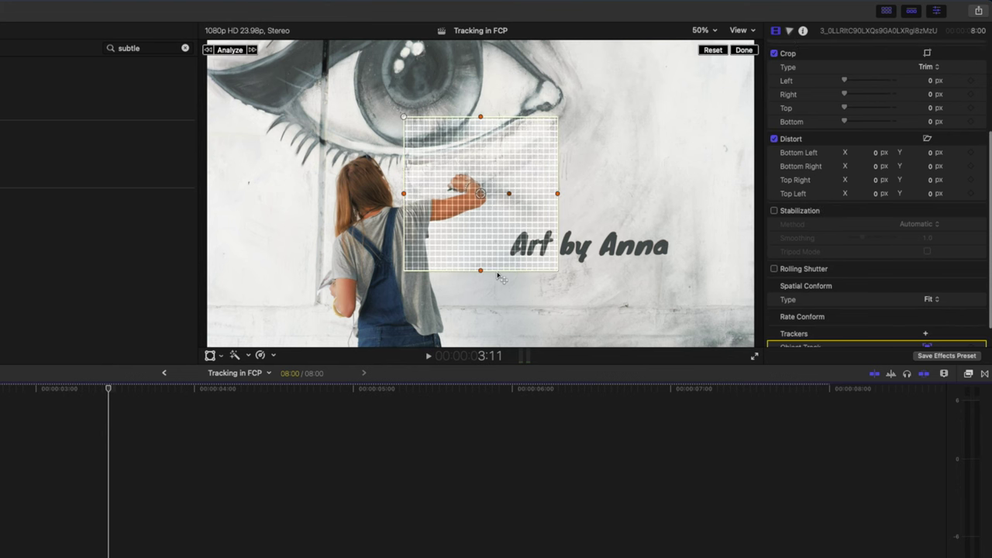
Fit the tracker box on the painted eye's corner, analyze it, and rename it 'Wall'.
drag(556, 272, 572, 123)
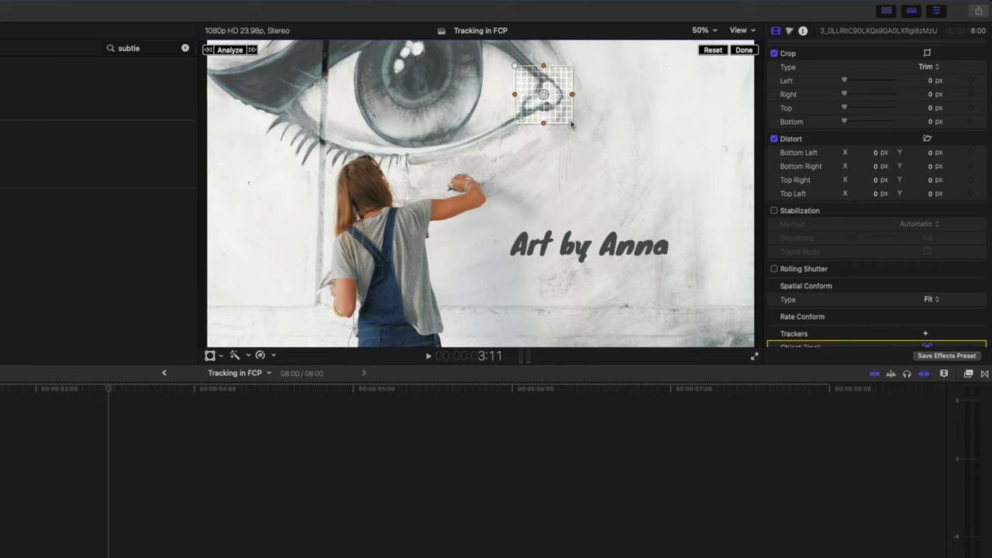
click(239, 50)
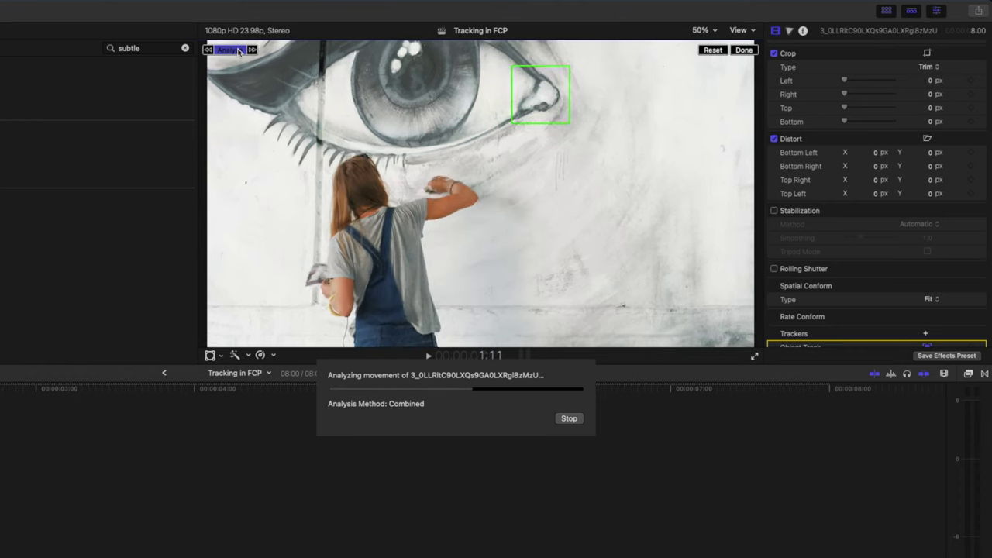
scroll(811, 318, down, 2)
double_click(806, 319)
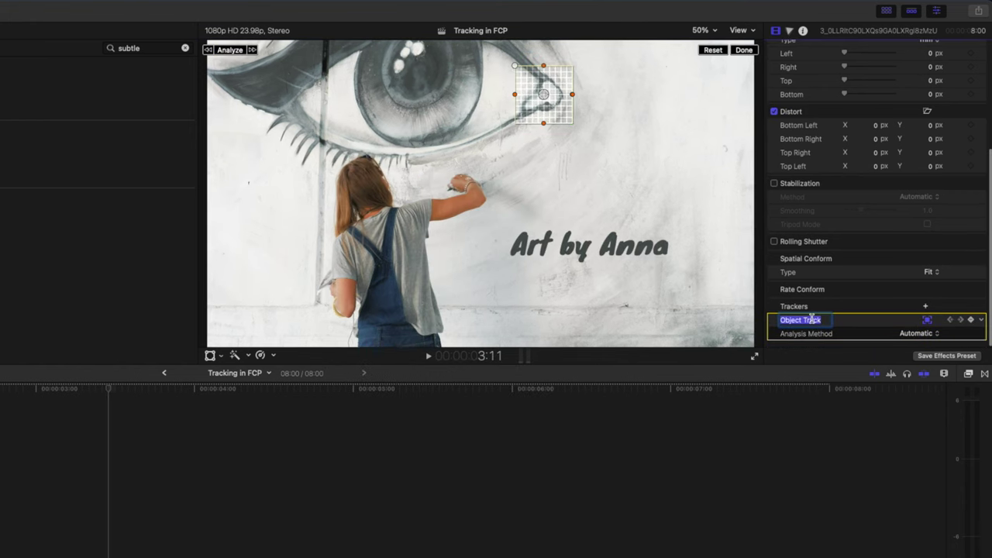
text(Wall)
key(Return)
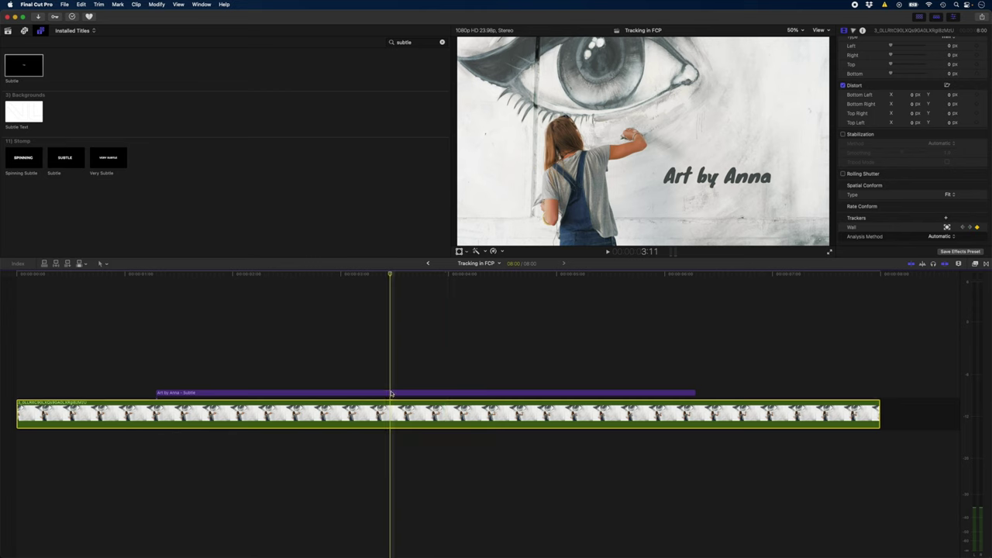
Attach the Art by Anna title's transform to the Wall tracker and raise it on the wall.
click(390, 392)
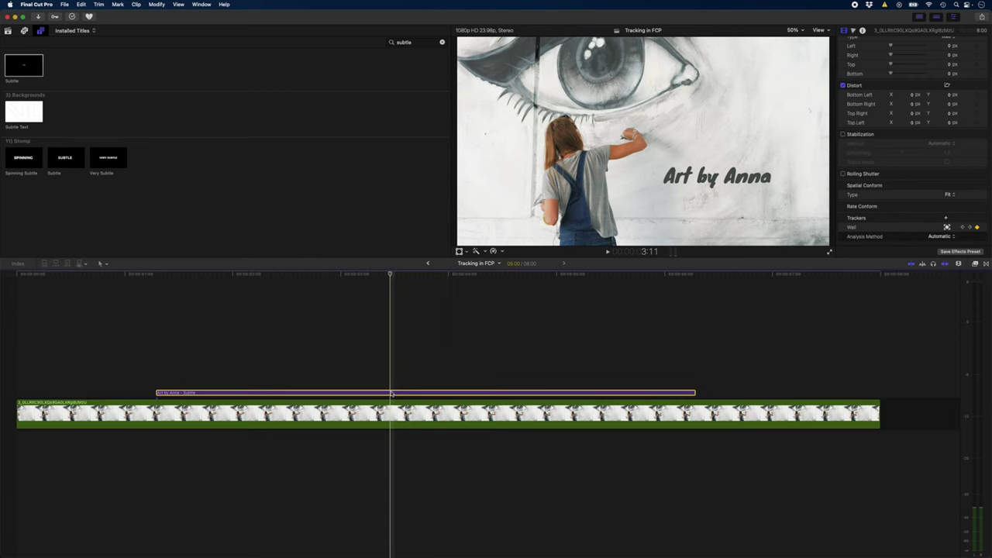
click(459, 252)
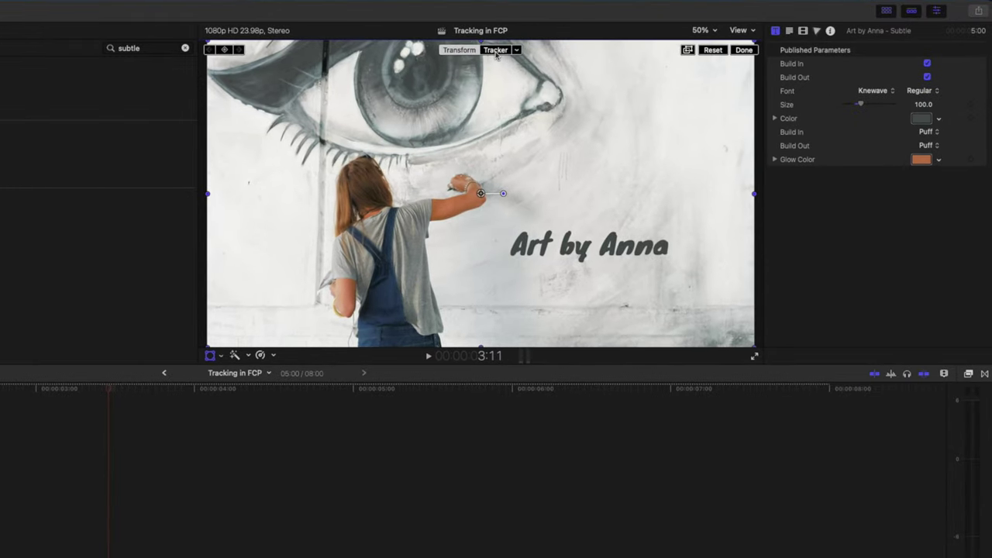
click(518, 50)
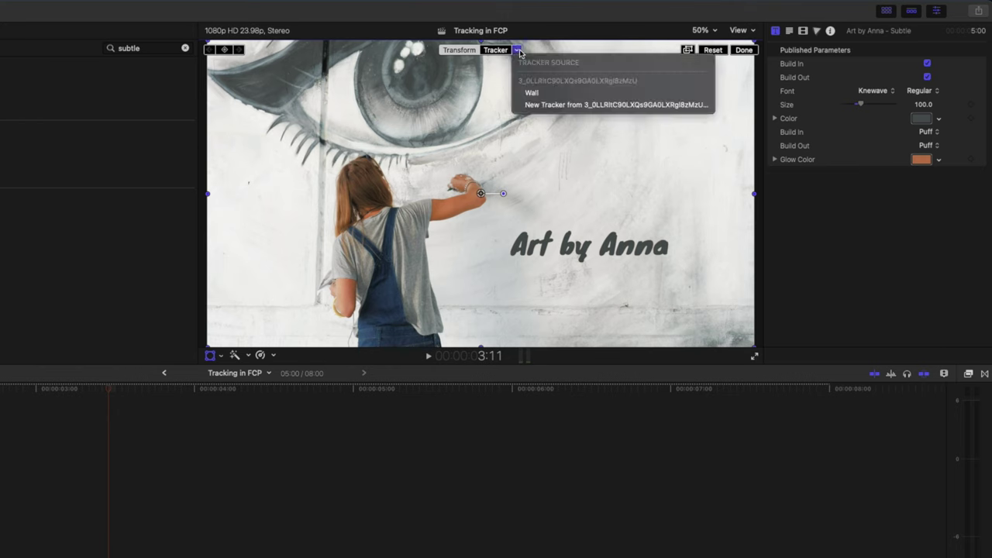
click(532, 92)
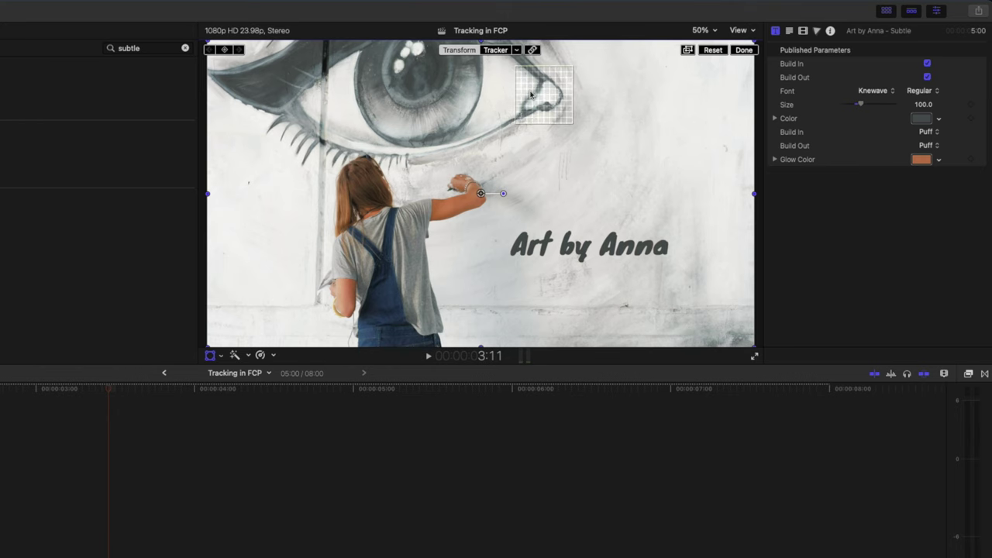
drag(493, 200, 485, 179)
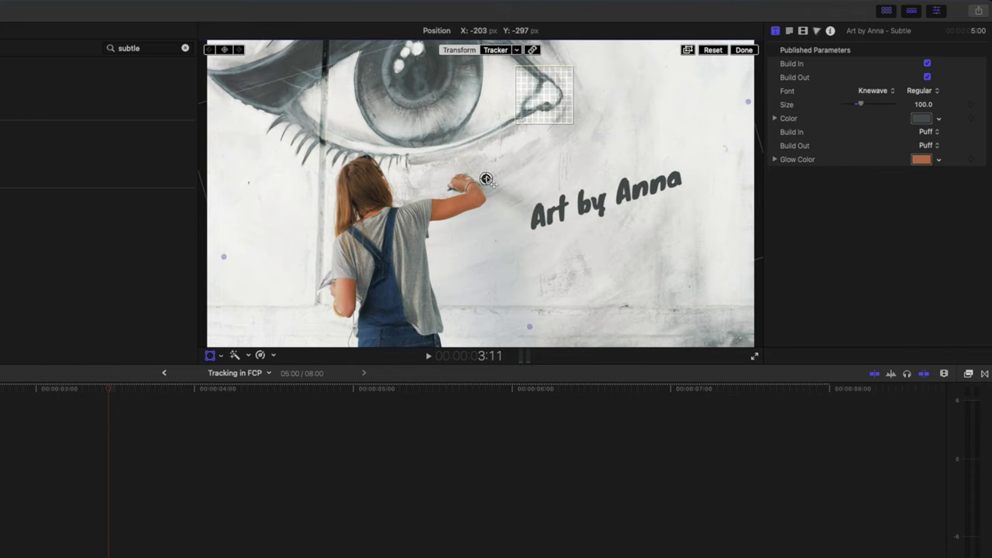
click(744, 50)
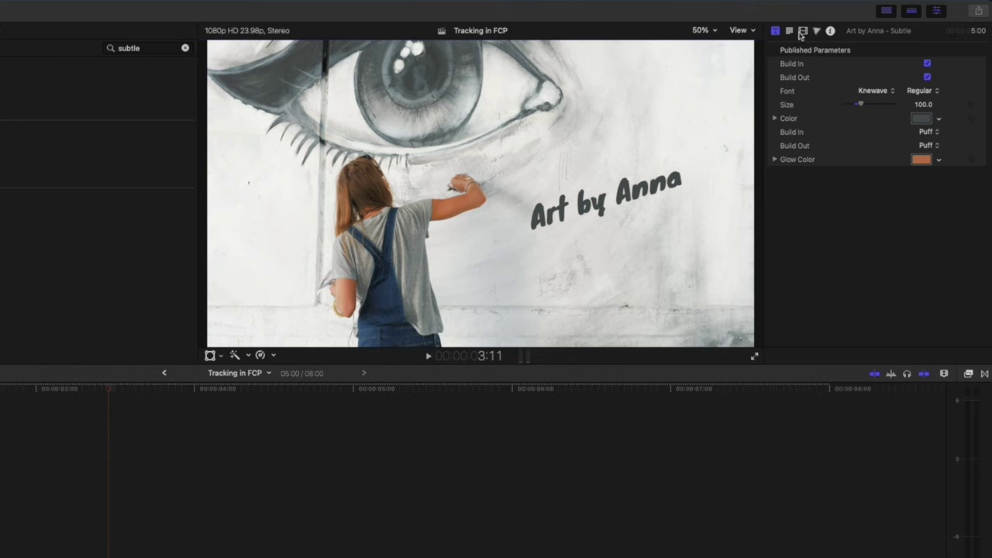
Toggle Rotation in the Transform tracker options so Wall also drives the title's rotation.
click(802, 31)
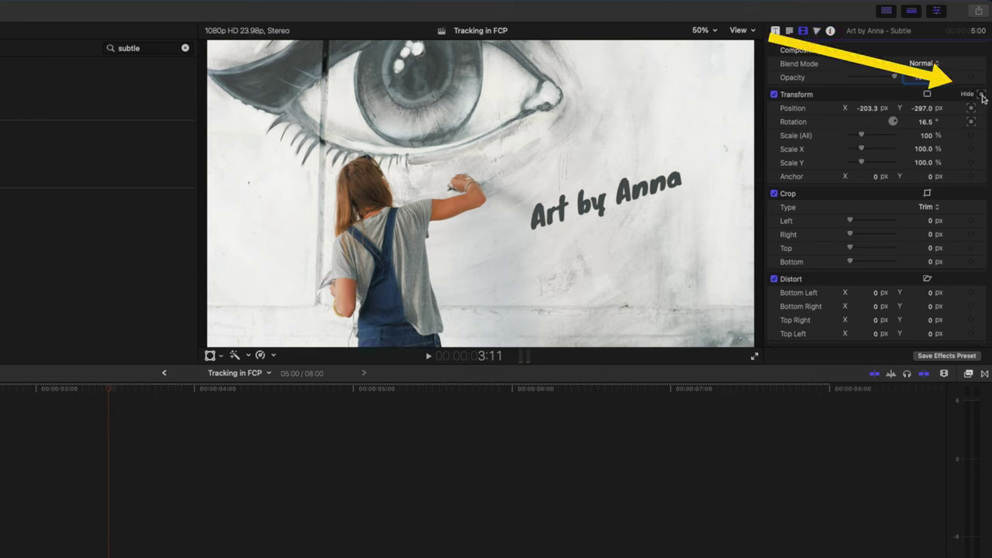
click(982, 94)
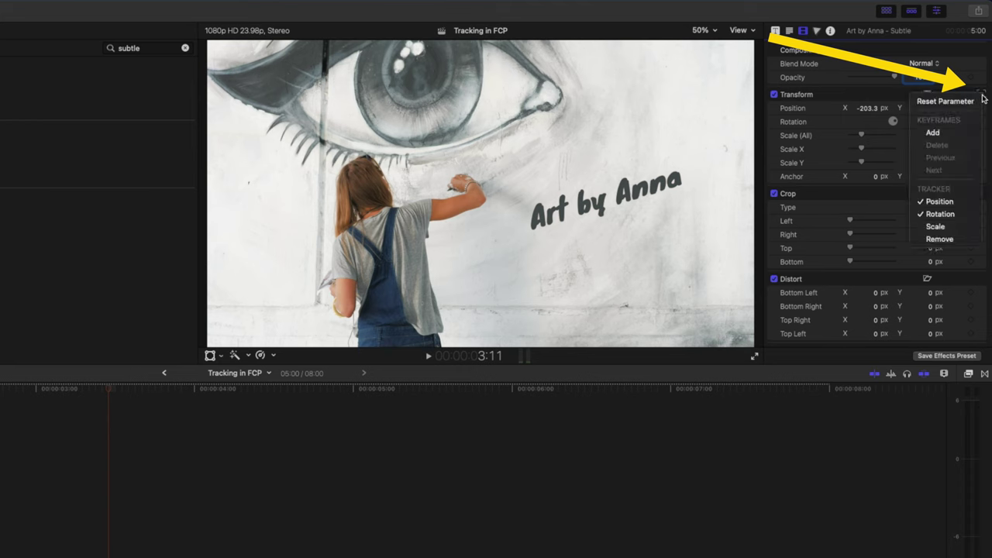
click(943, 214)
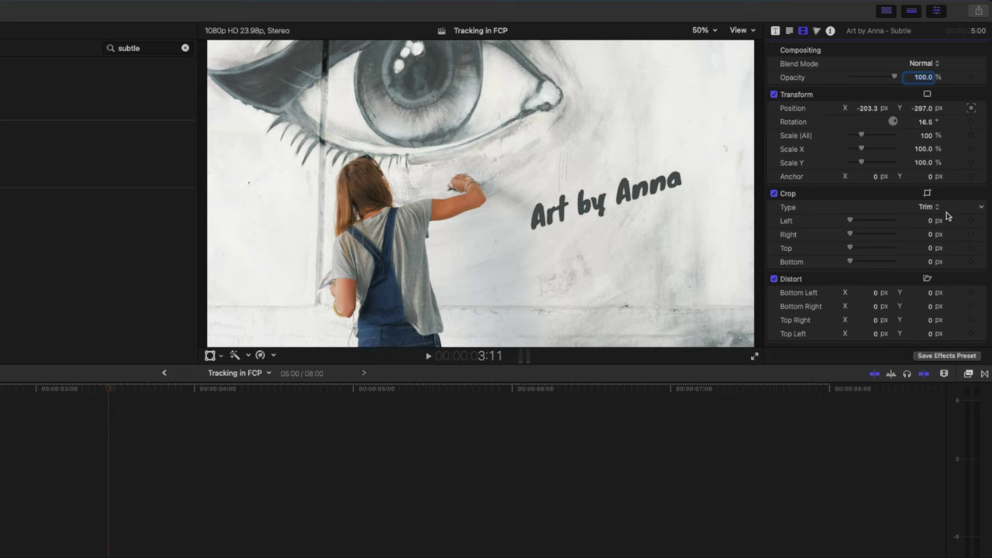
Zoom the viewer to 200% on the 'Art by' lettering, then show noise effects.
click(711, 31)
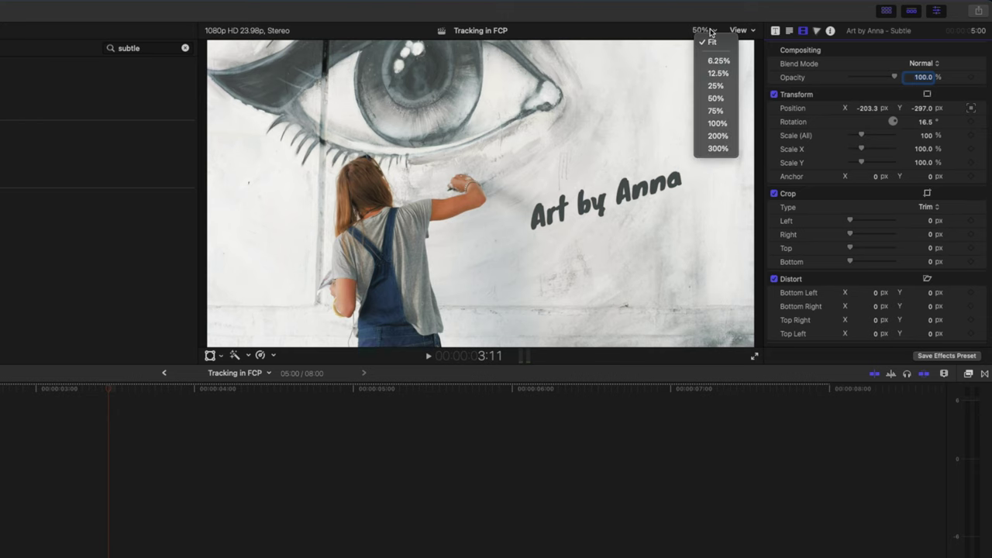
click(715, 143)
drag(737, 191, 743, 194)
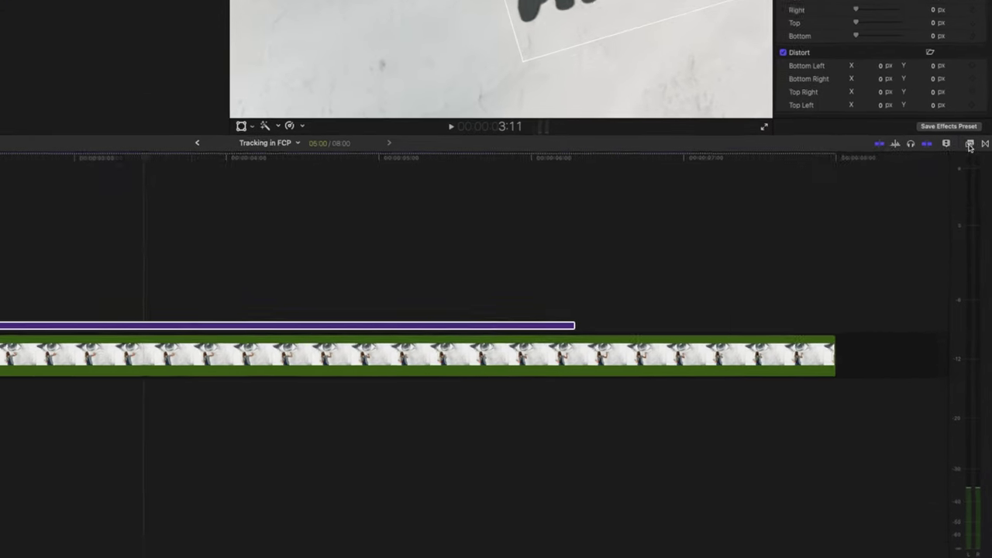
click(975, 263)
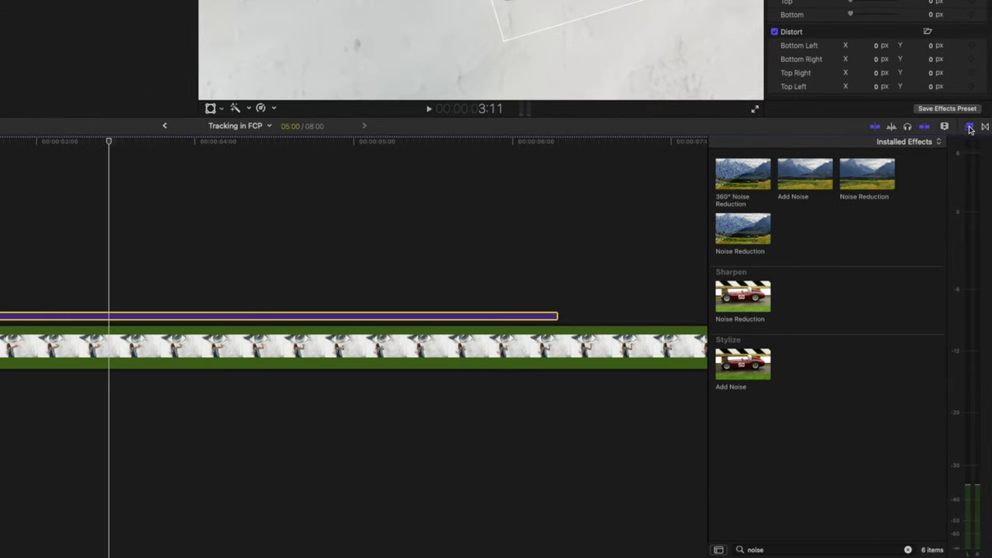
Apply Add Noise to the title clip and switch its noise type to White Noise (Uniform).
drag(792, 175, 127, 315)
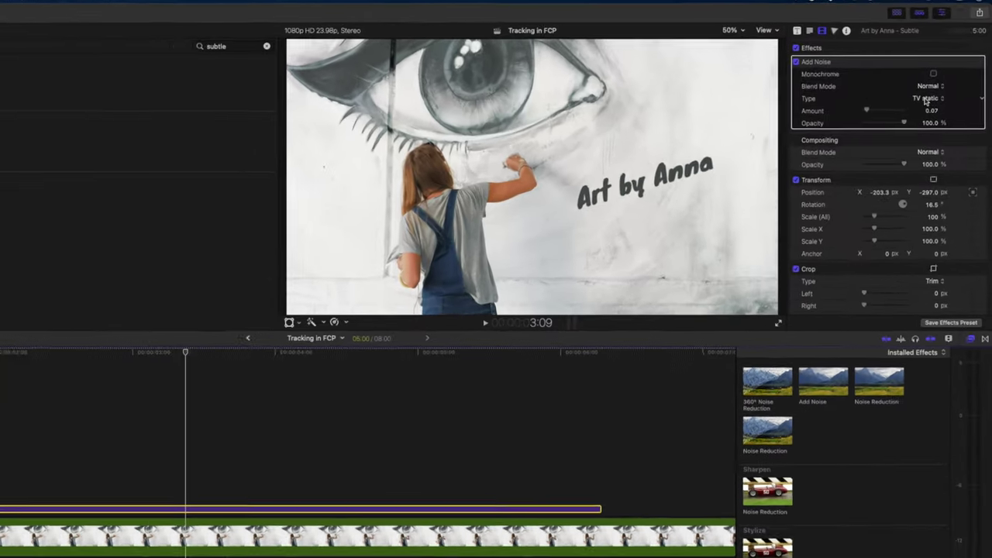
click(925, 98)
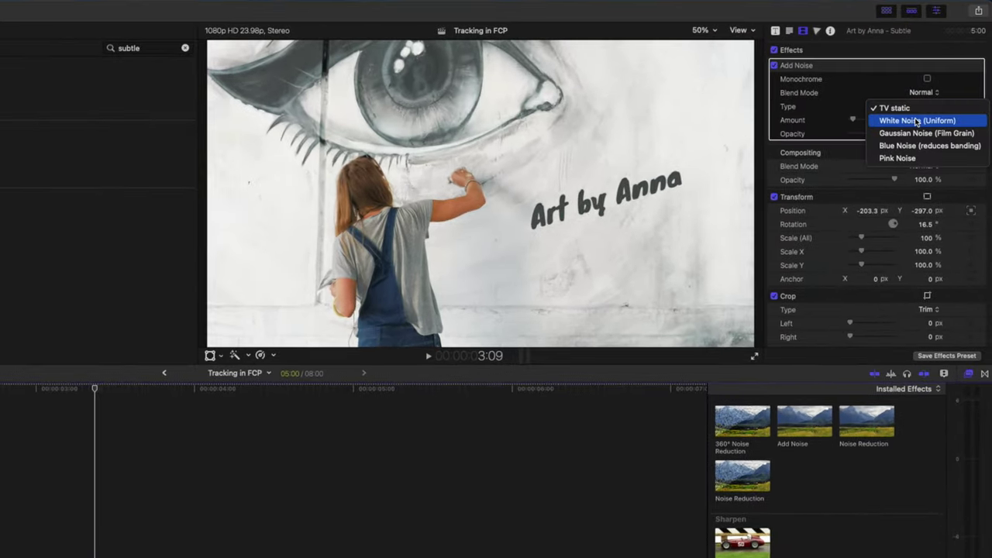
click(896, 112)
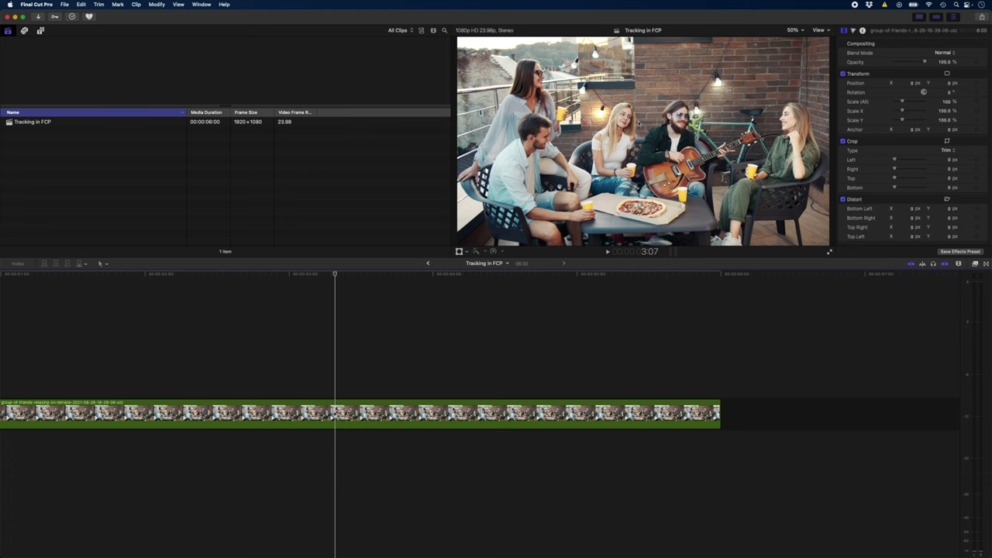
Apply the Censor effect from the Effects browser over the blonde woman's face.
click(976, 264)
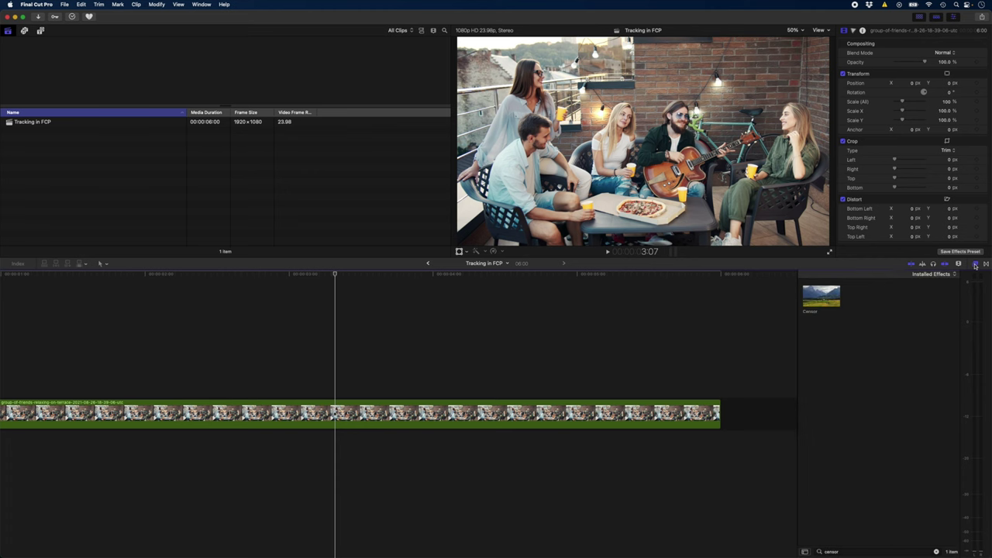
drag(810, 307, 629, 126)
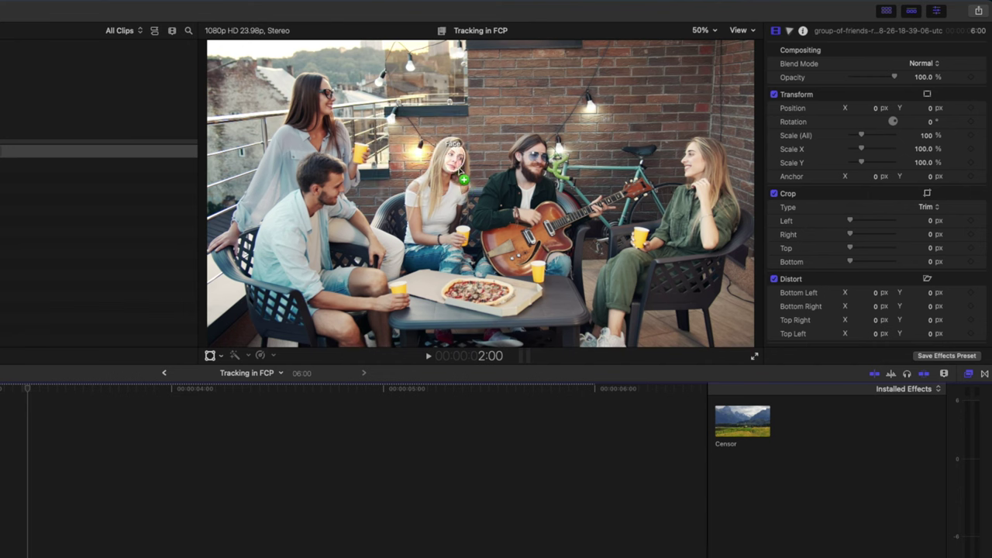
drag(462, 179, 459, 172)
drag(457, 167, 456, 161)
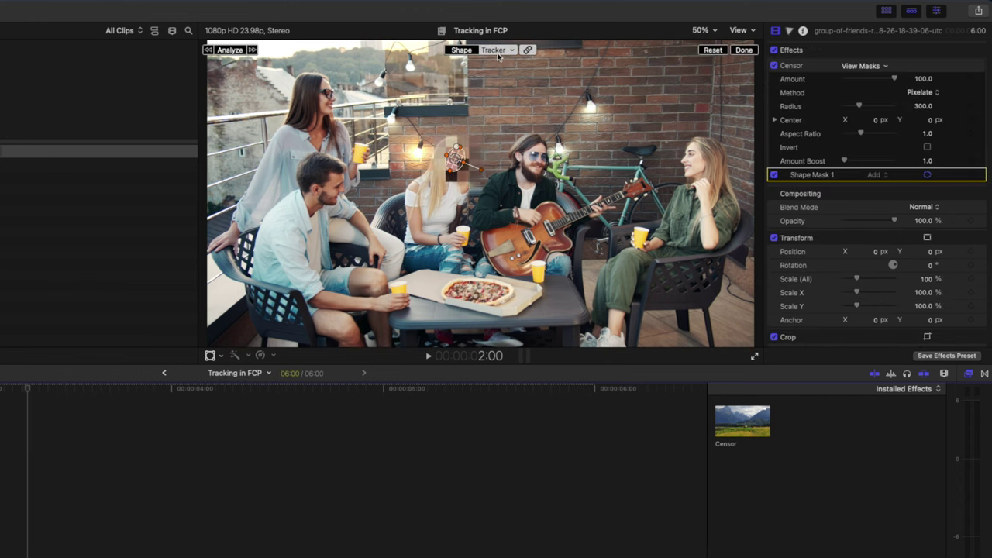
Track the censor to her face, shrink the circular mask to fit, and lower Amount to about 40.
click(231, 50)
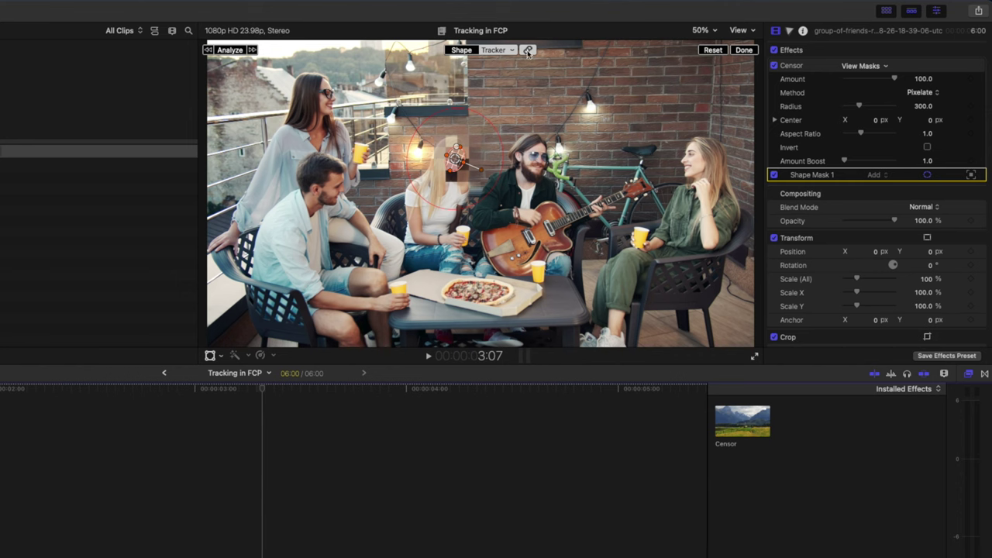
click(462, 51)
drag(487, 123, 463, 145)
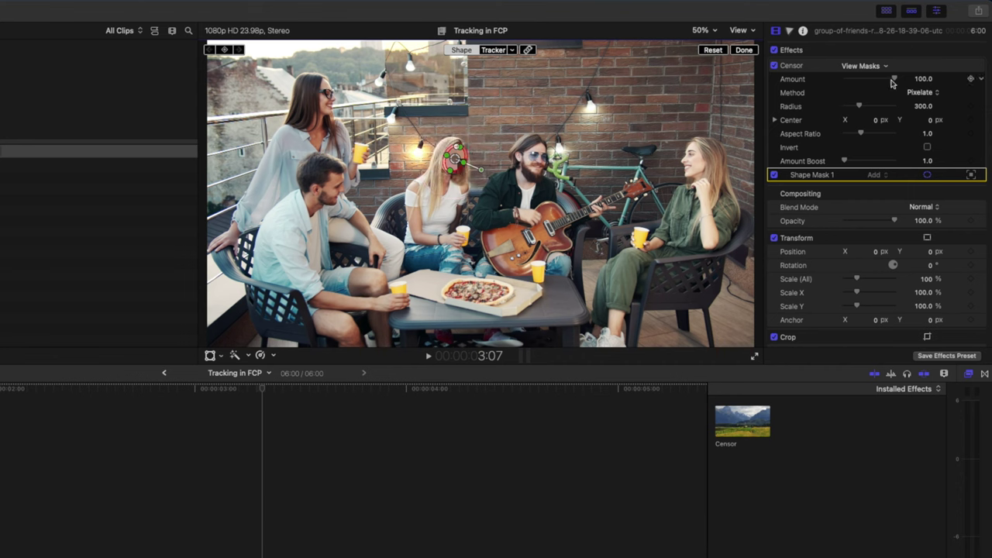
drag(893, 79, 870, 82)
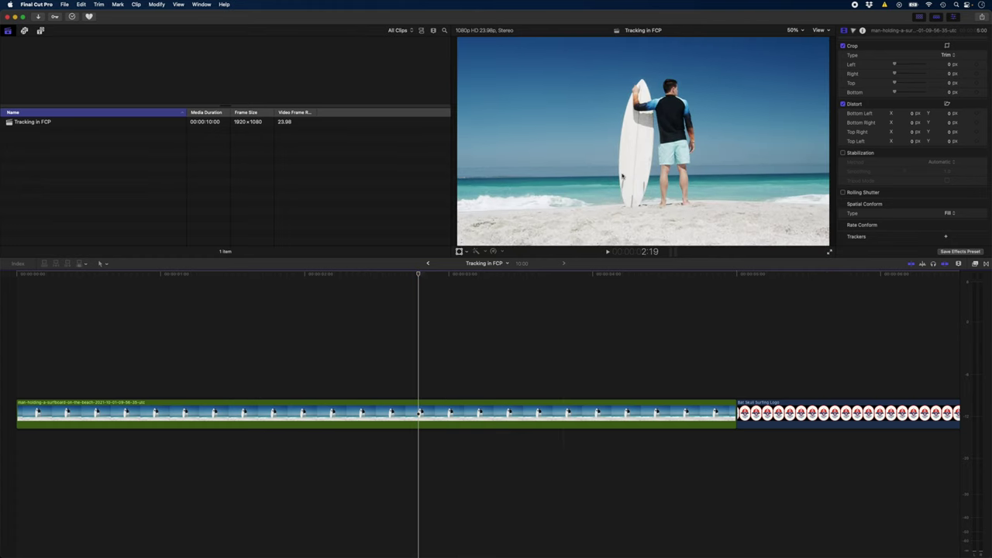
Scale the surfer clip to 142% and add an Object Track tracker to it.
scroll(916, 103, up, 3)
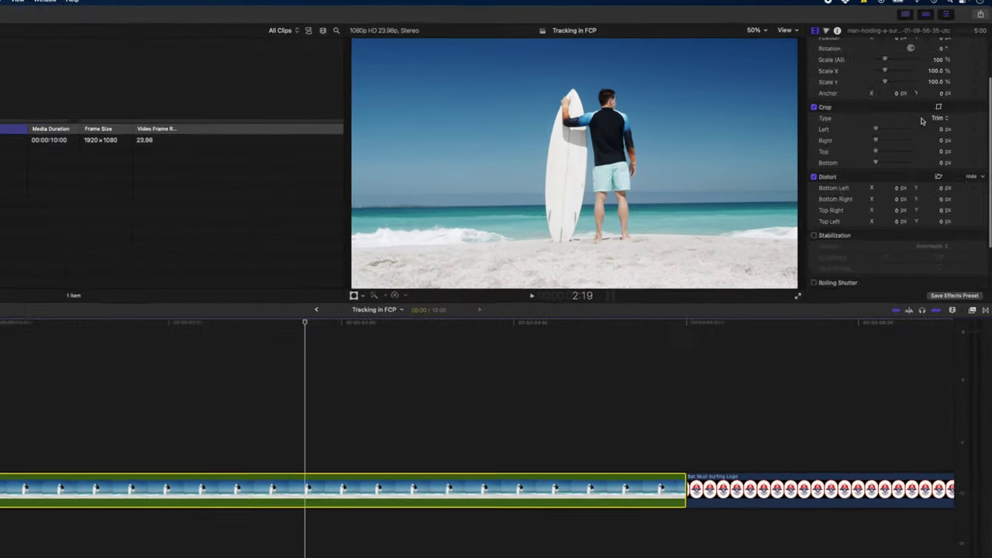
drag(867, 134, 866, 136)
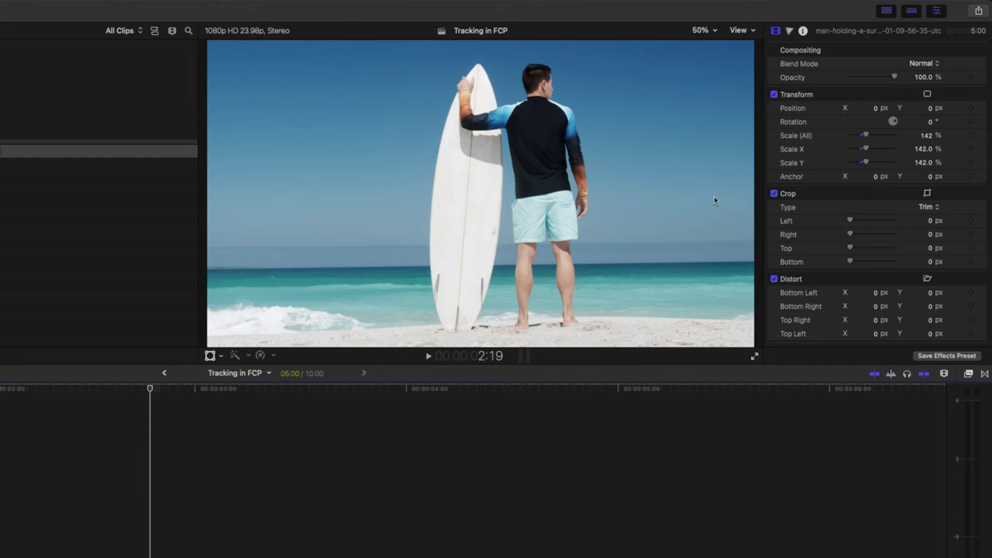
scroll(797, 204, down, 5)
click(925, 335)
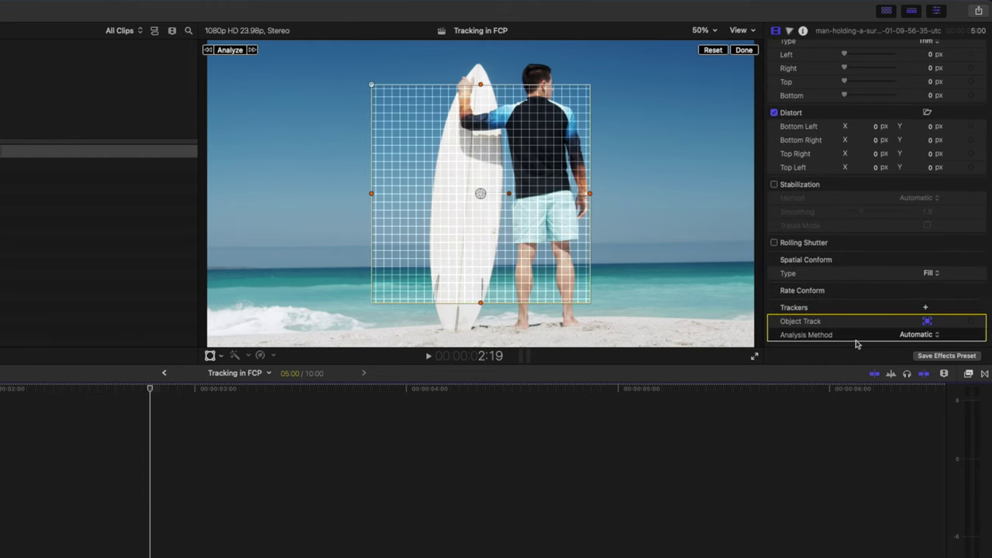
Show the available tracking Analysis Method options.
click(915, 336)
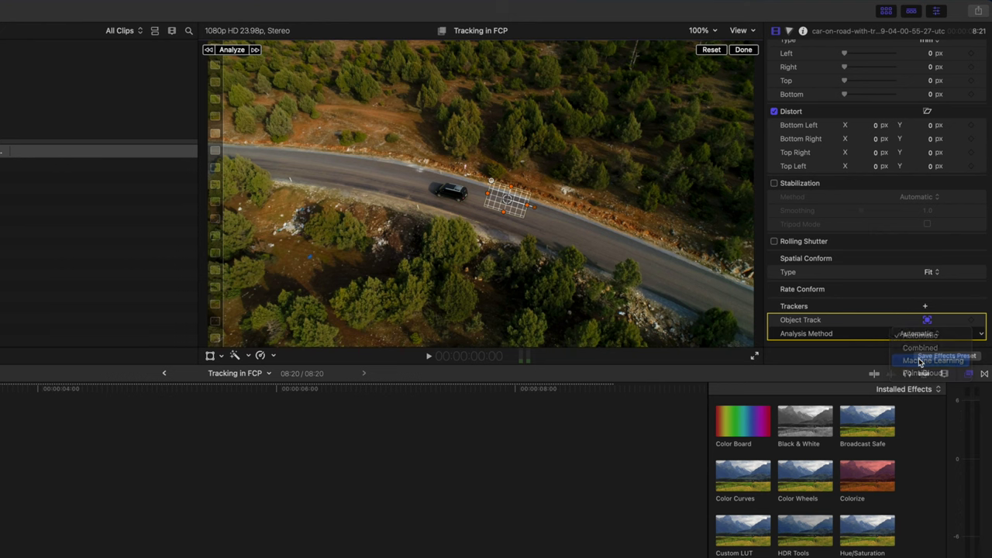
Place the tracker box on the black car and analyze its motion through the clip.
drag(510, 203, 459, 195)
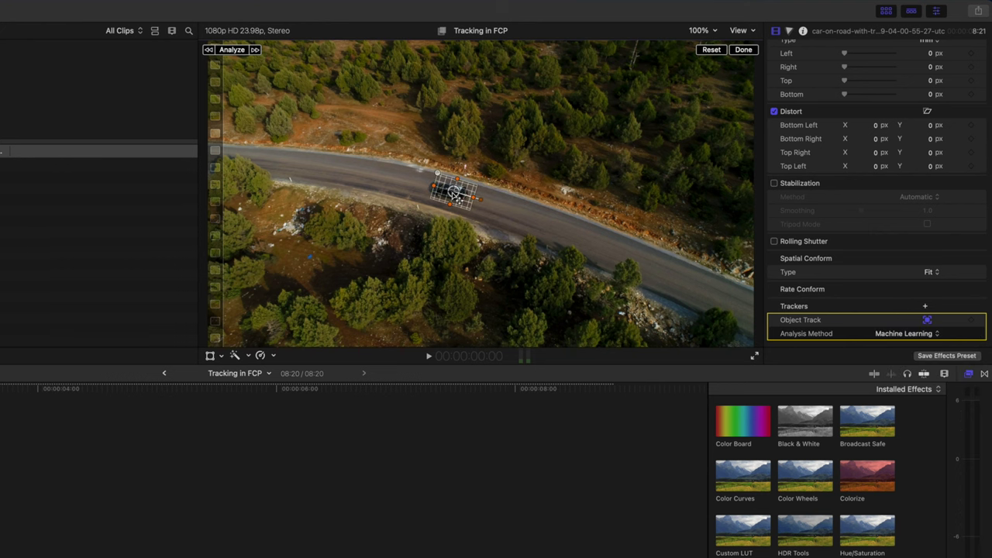
click(231, 50)
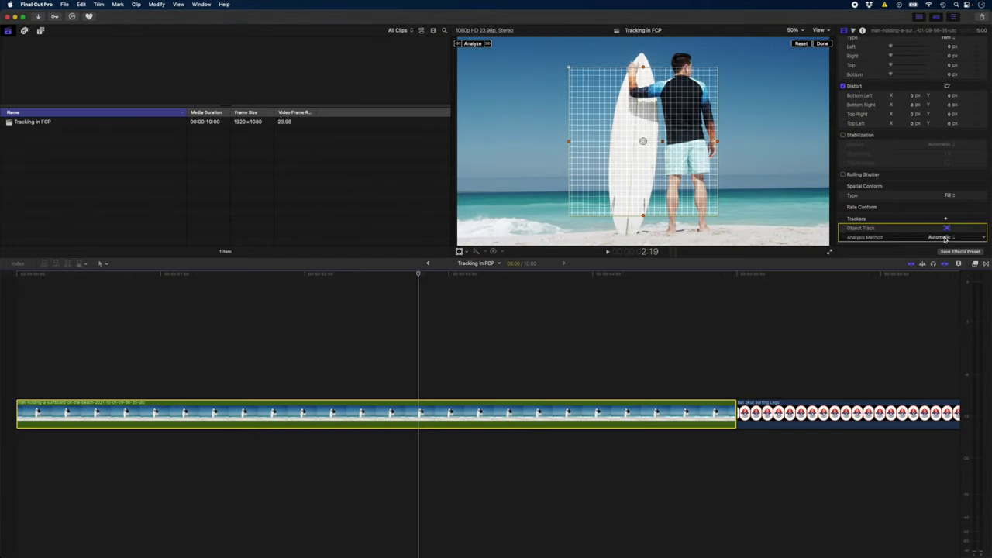
Set the tracker's Analysis Method to Point Cloud and shrink its box over the surfer.
click(945, 237)
click(946, 265)
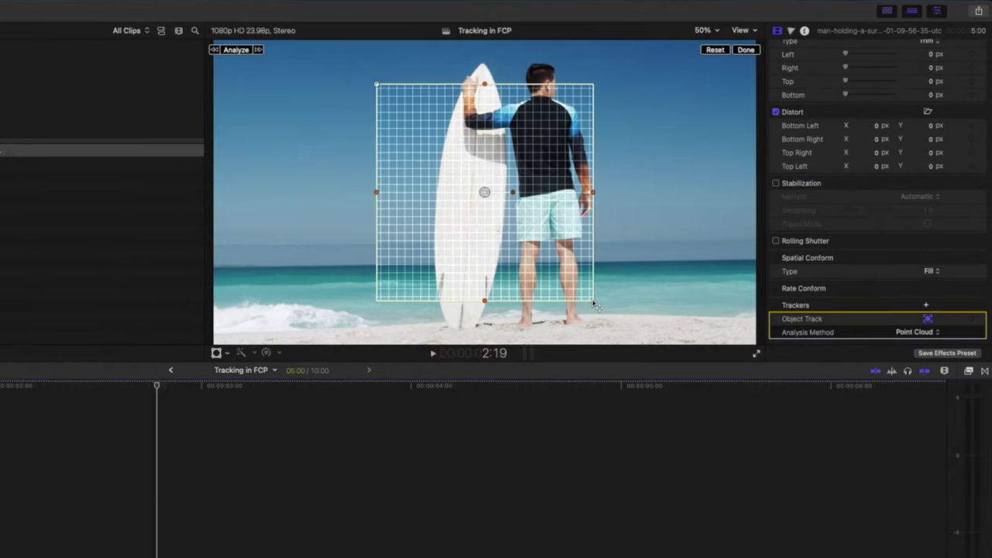
drag(718, 216, 664, 160)
drag(510, 222, 496, 227)
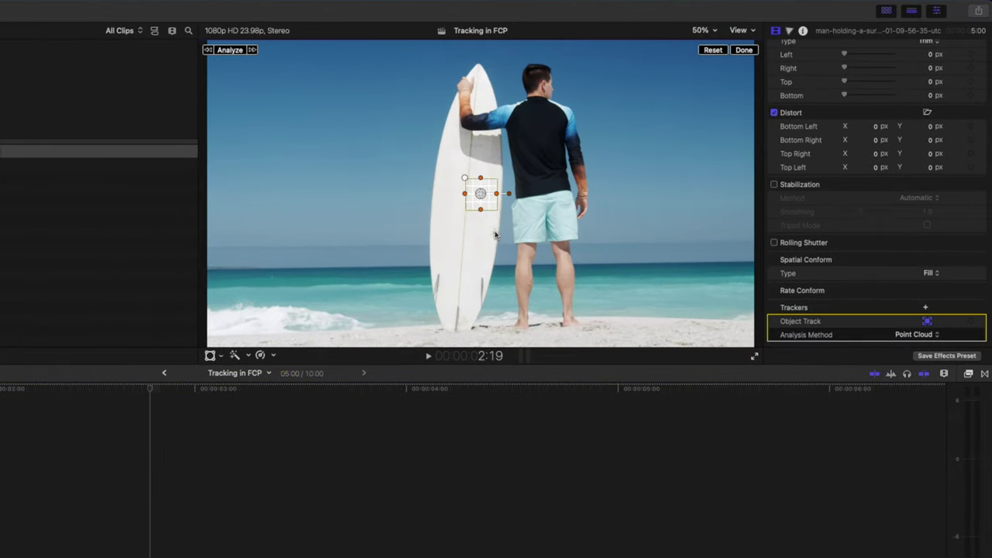
At 200% zoom, fit the tracker onto the surfboard's edge, analyze it, and return the viewer to Fit.
click(707, 34)
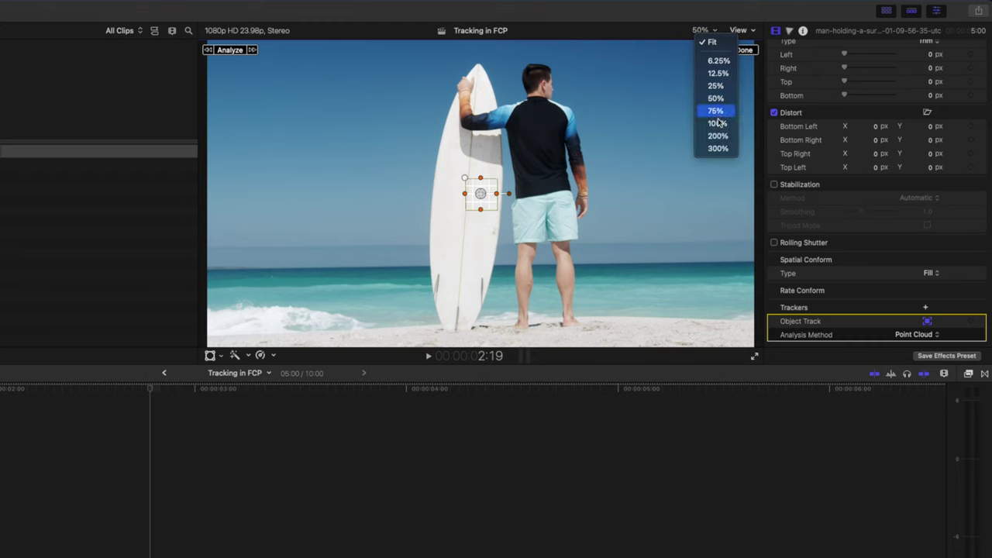
click(720, 140)
drag(742, 190, 742, 194)
drag(417, 112, 463, 247)
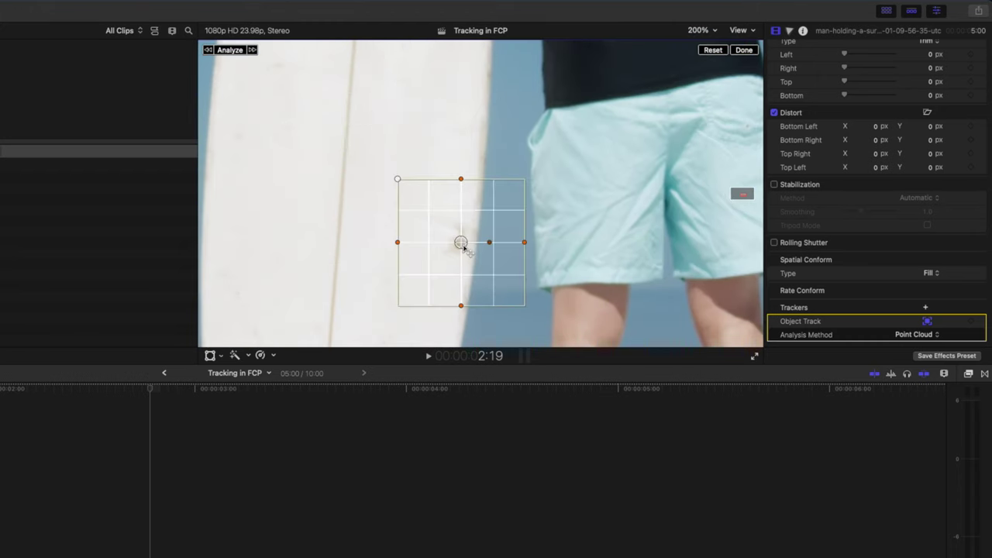
drag(524, 280, 485, 244)
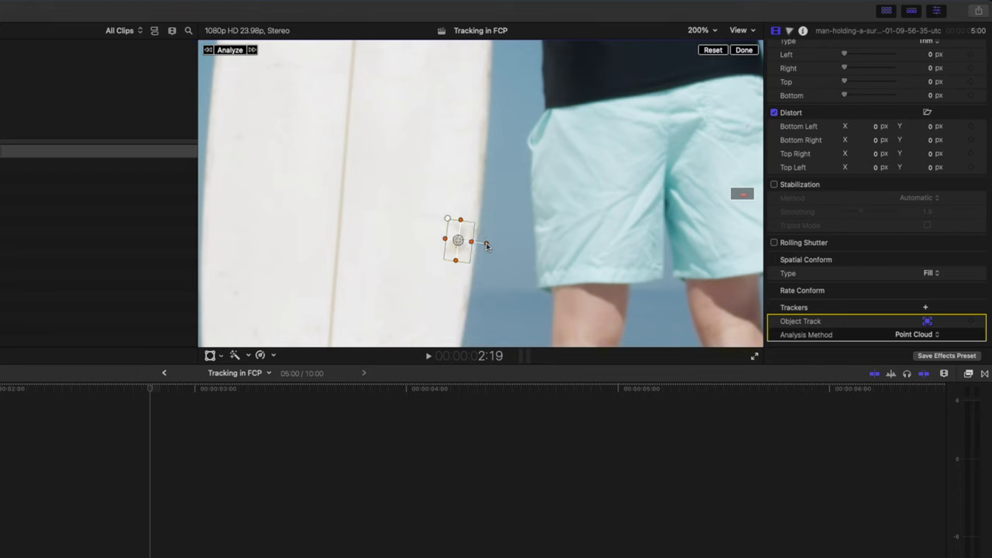
click(222, 51)
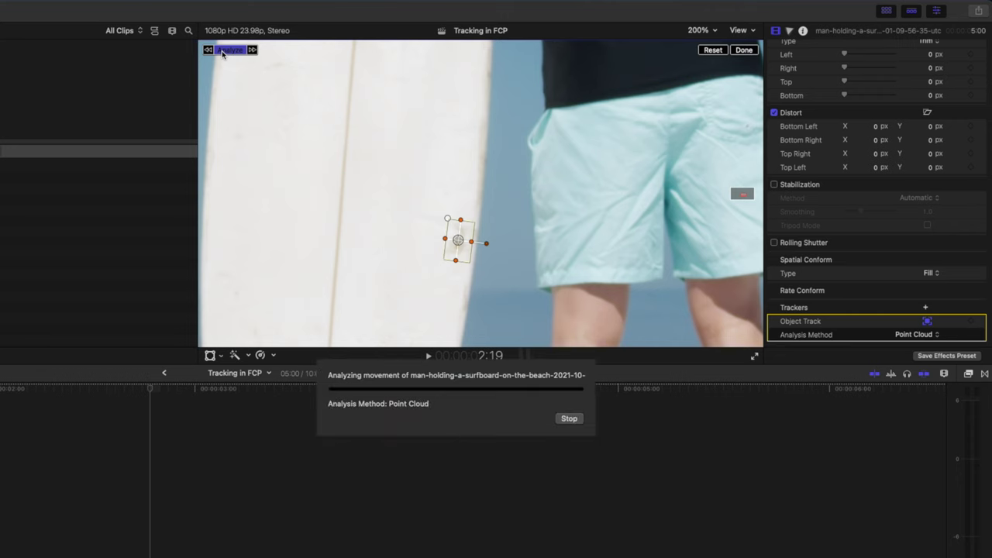
click(701, 31)
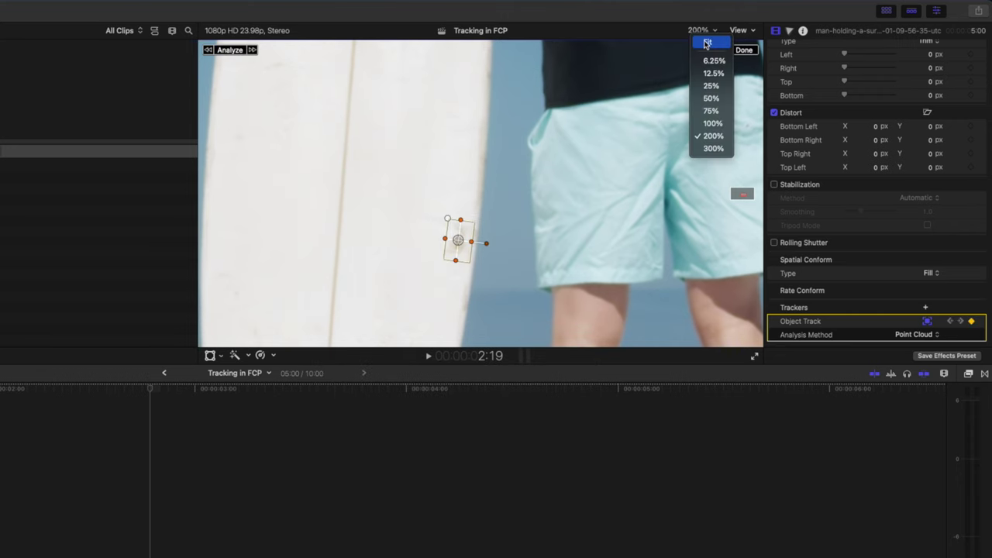
click(707, 43)
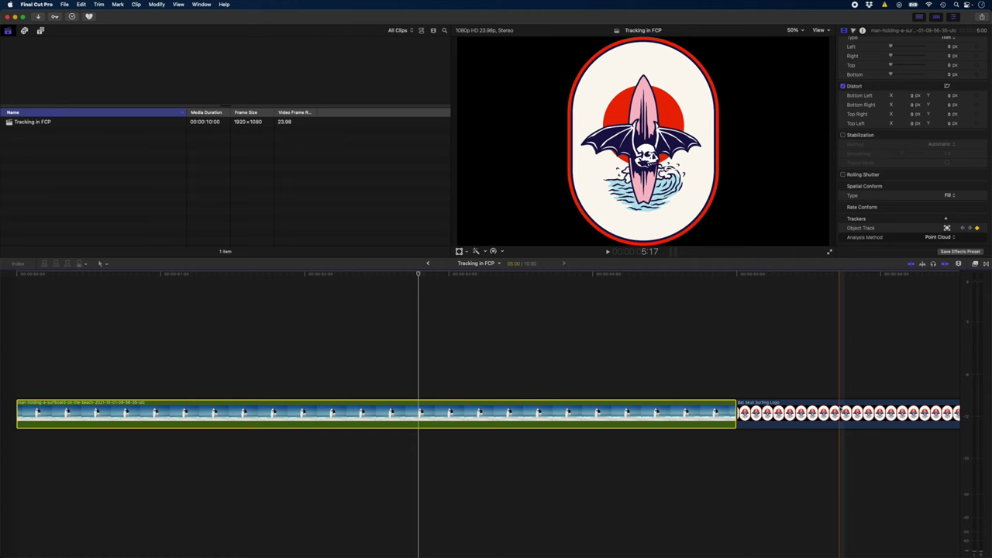
Connect the skull logo, attach it to the surfboard track, scale it to about 10%, and tilt it -3.7°.
drag(840, 412, 120, 379)
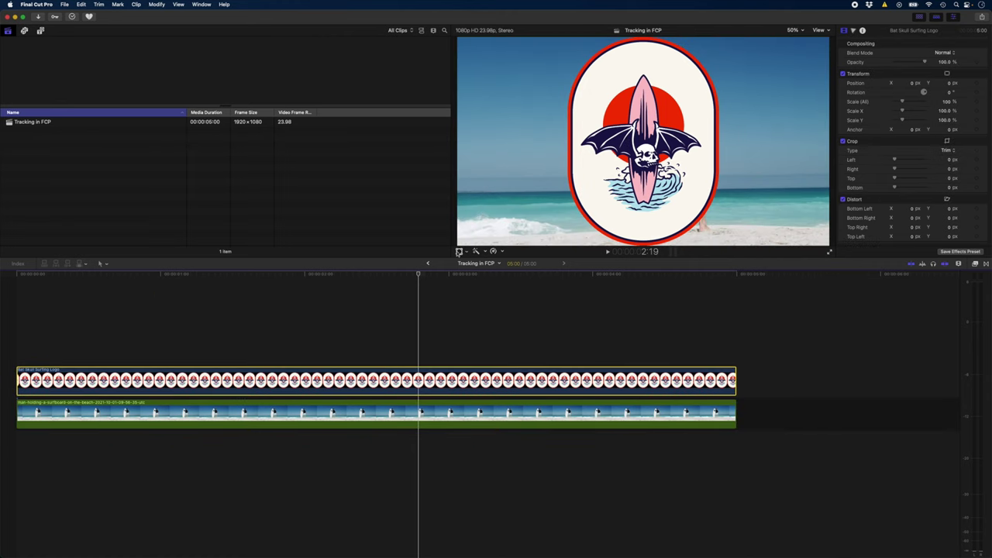
click(459, 252)
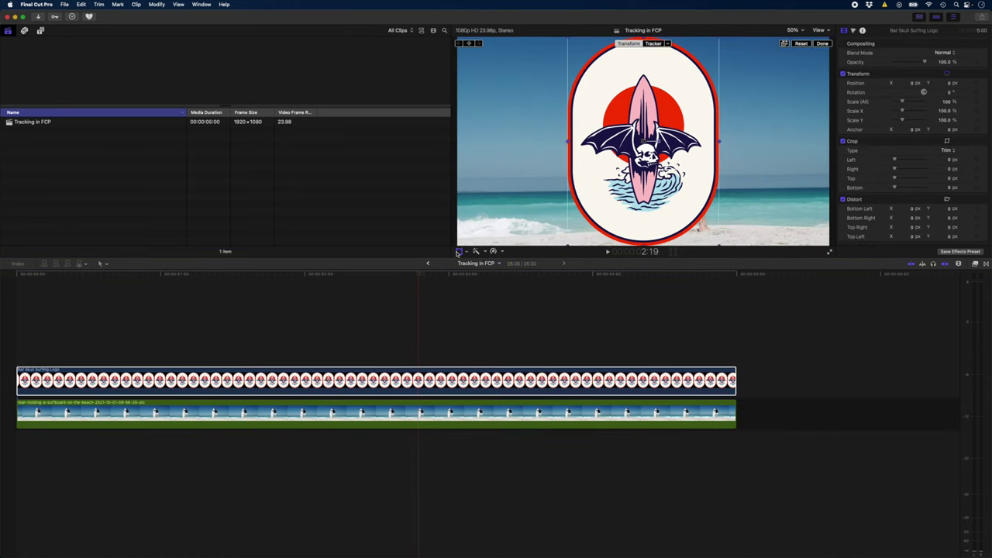
click(666, 44)
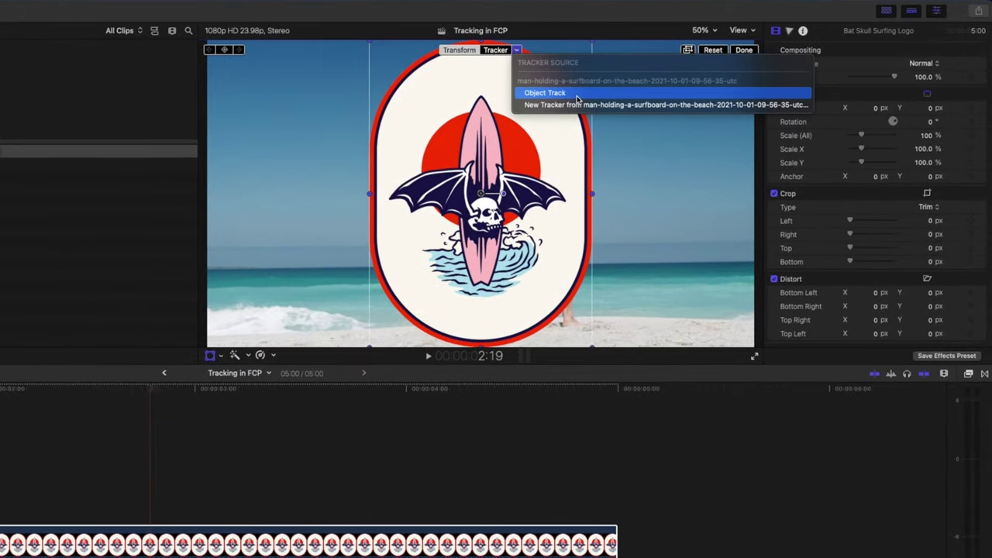
click(577, 94)
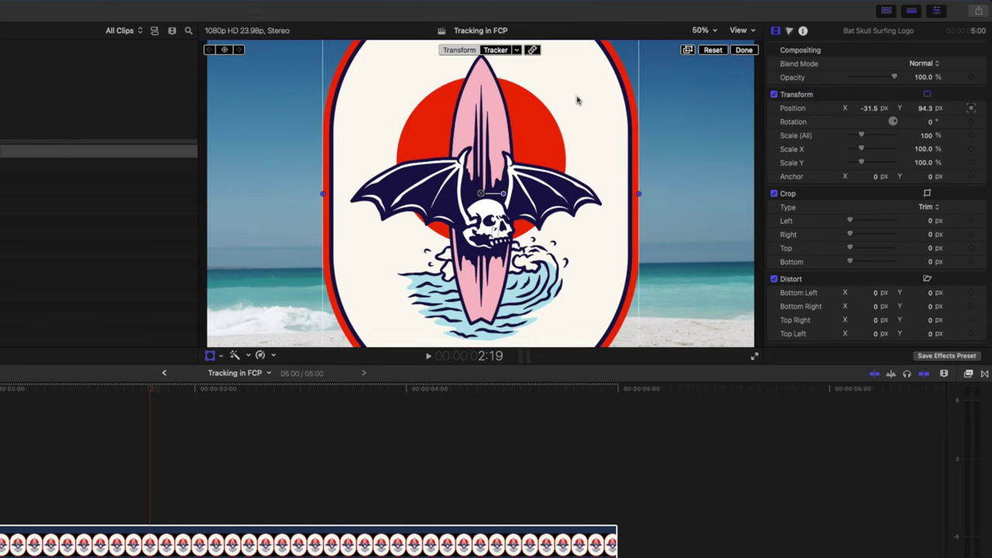
drag(859, 135, 846, 138)
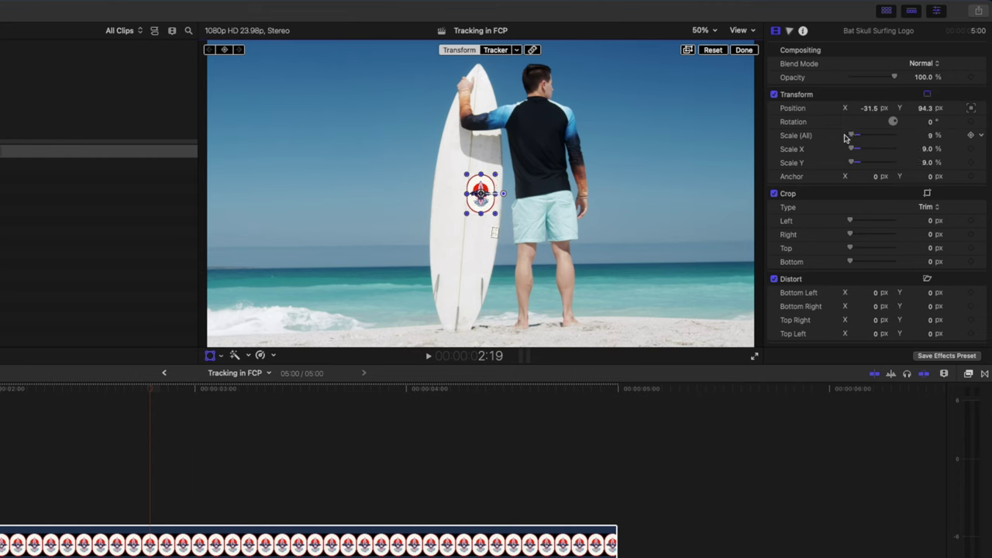
drag(503, 193, 466, 196)
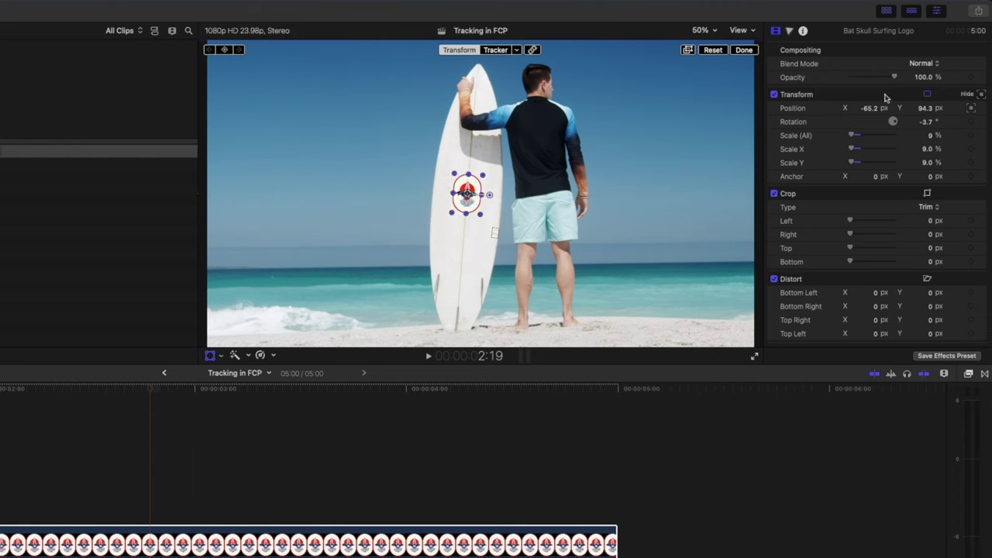
Set the logo's Blend Mode to Multiply and zoom the viewer to 200%.
click(923, 64)
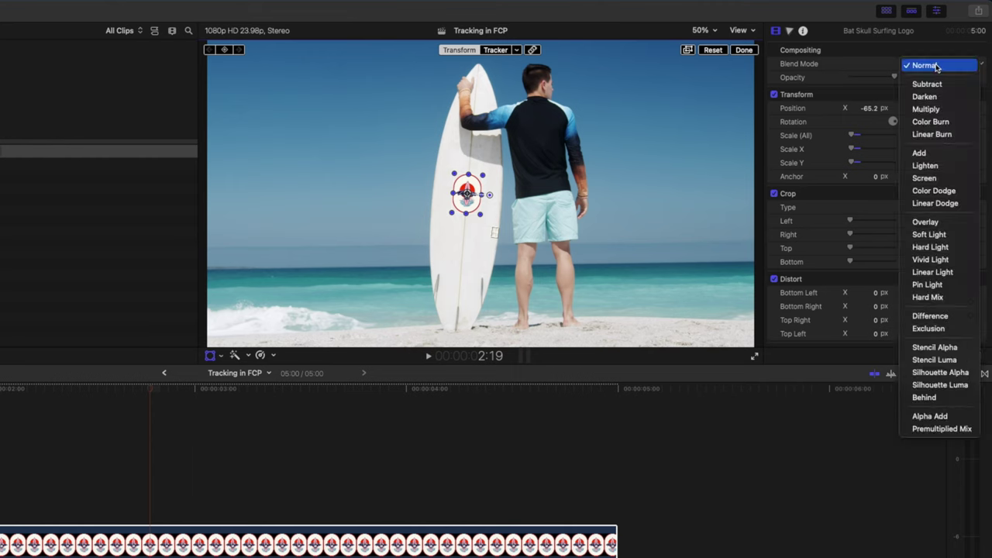
click(944, 110)
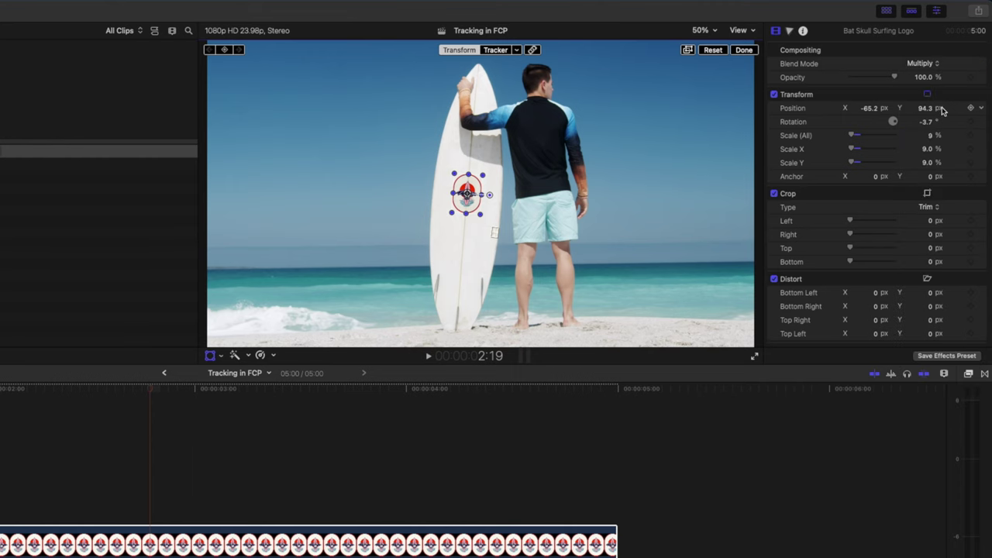
click(712, 30)
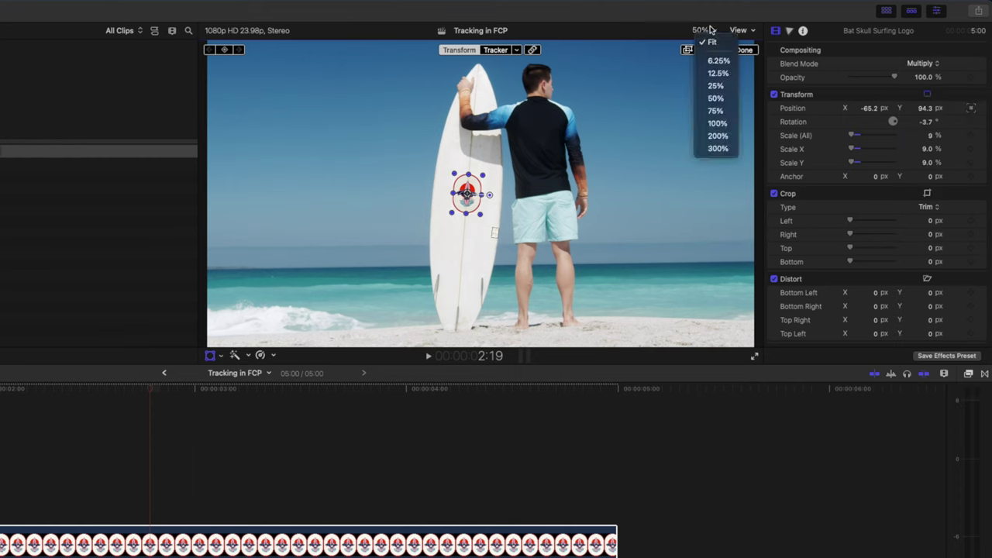
click(715, 135)
Add the Add Noise effect to the logo clip with White Noise (Uniform) type.
click(968, 374)
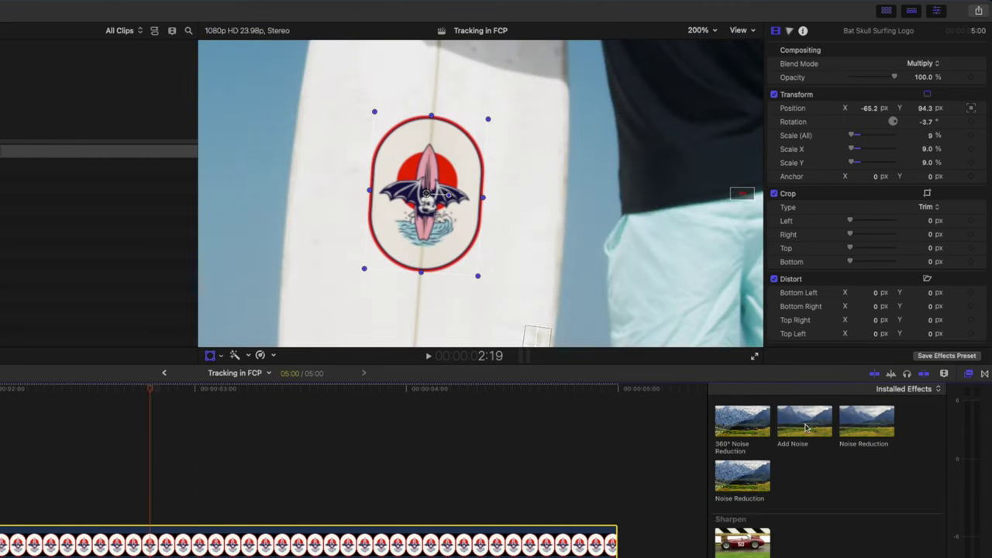
drag(804, 426, 285, 543)
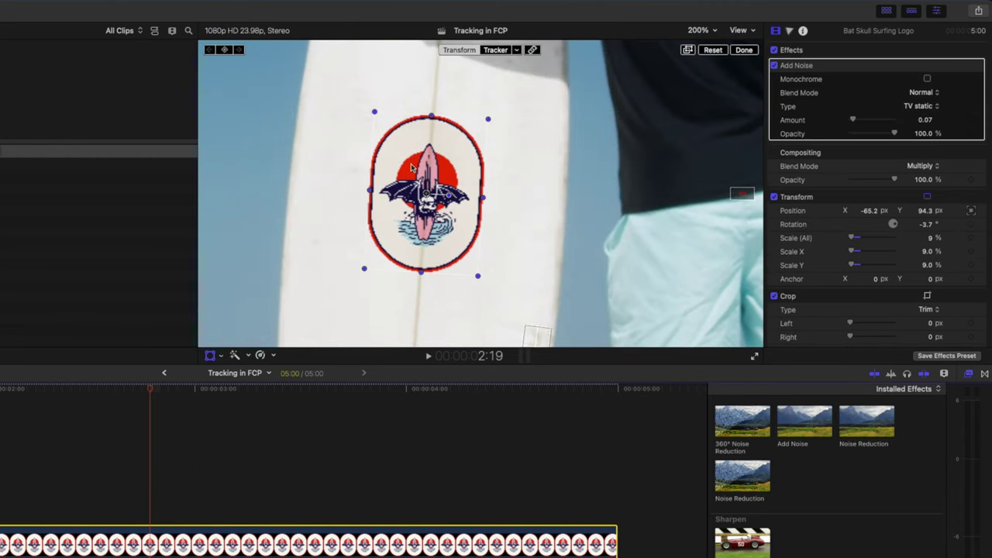
click(931, 107)
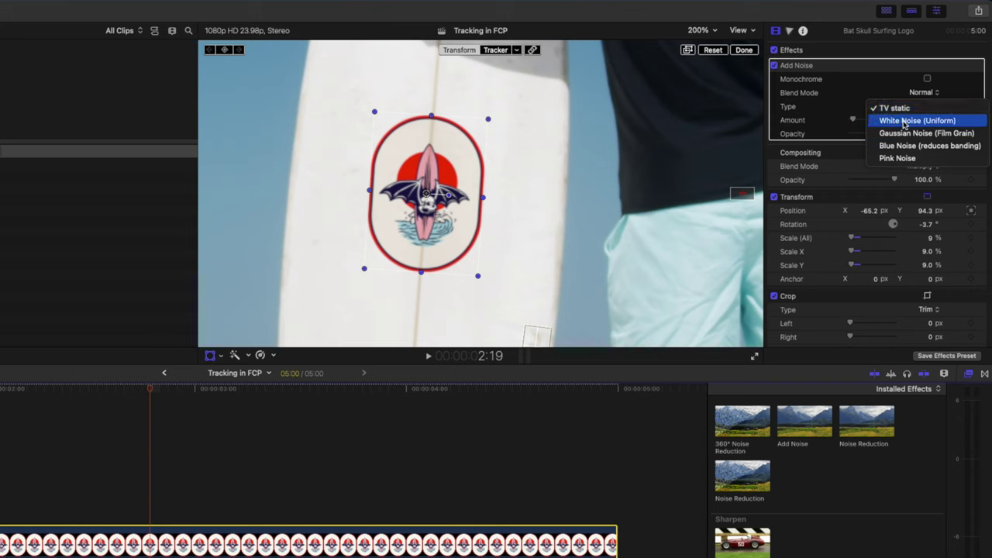
click(951, 122)
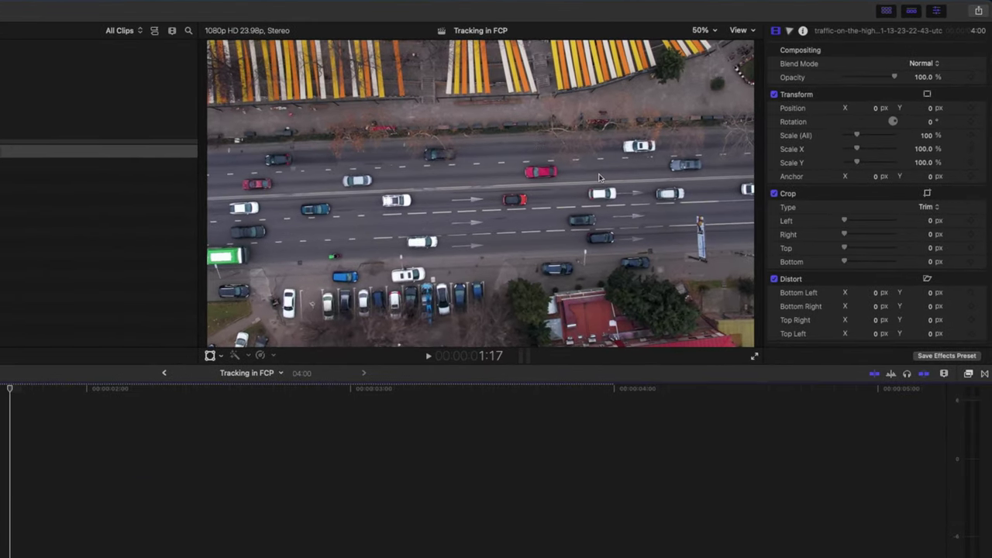
Select the Car tracker, add a Color Wheels correction, and bring up its mask options.
scroll(858, 180, down, 5)
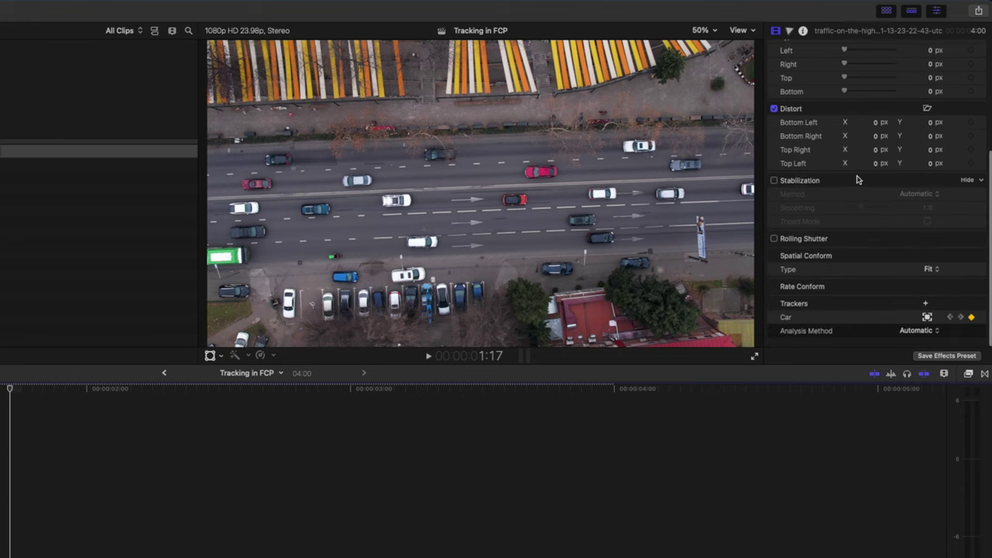
click(802, 321)
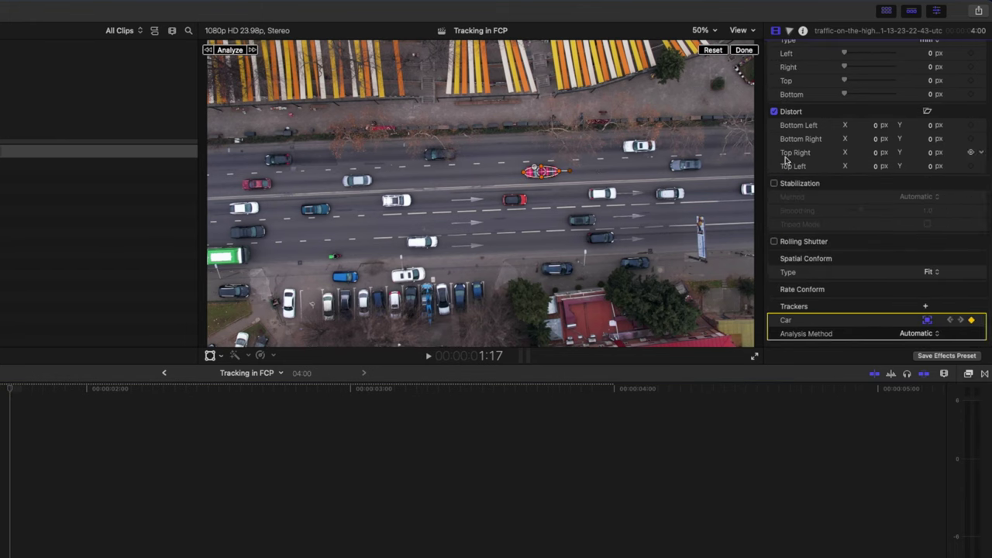
click(790, 31)
click(806, 50)
click(811, 87)
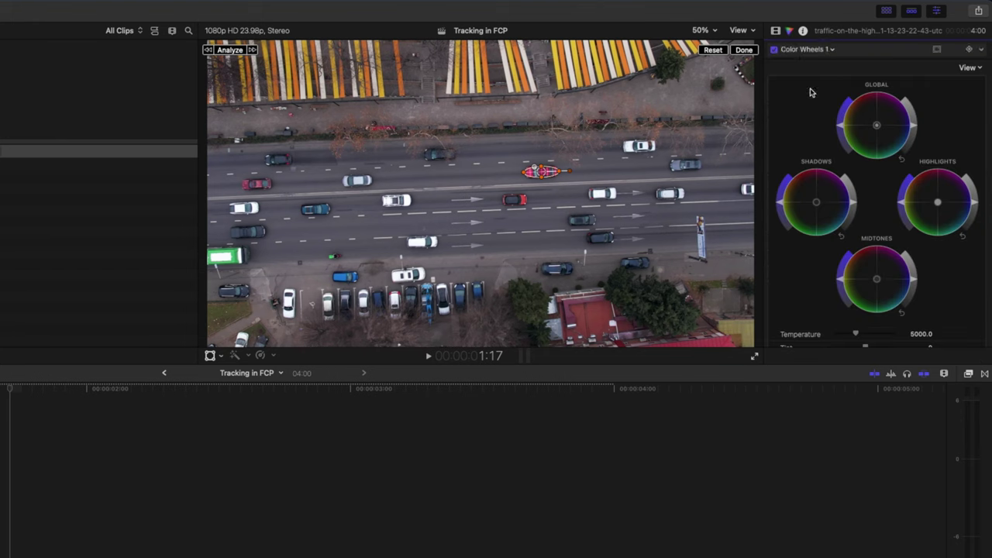
click(948, 50)
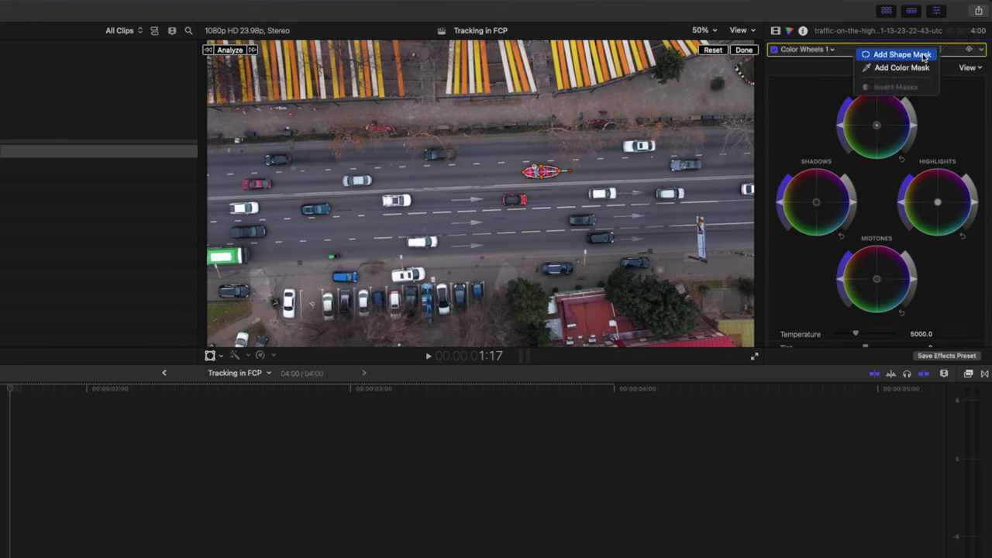
Add a circular shape mask following the Car tracker on the red car, applied Outside the mask.
click(924, 55)
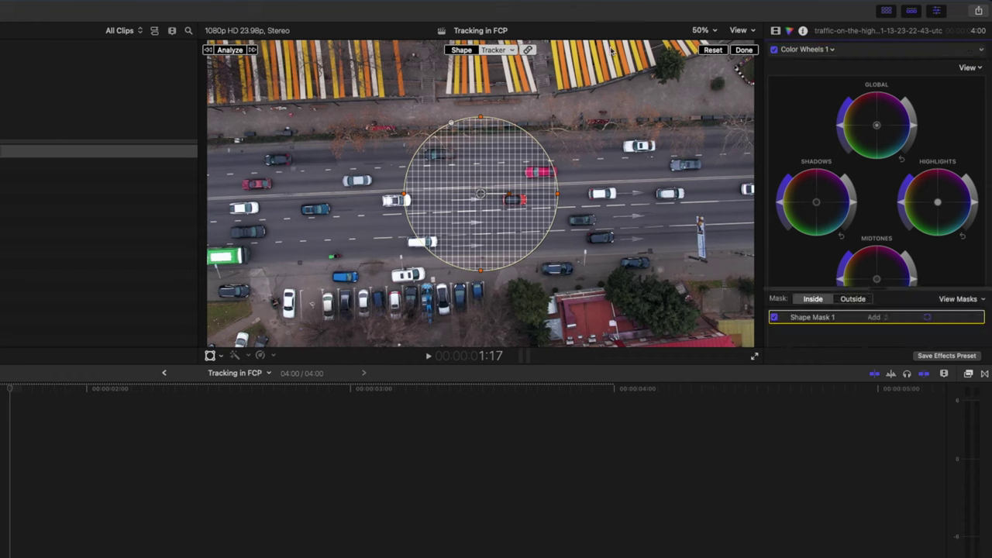
click(513, 50)
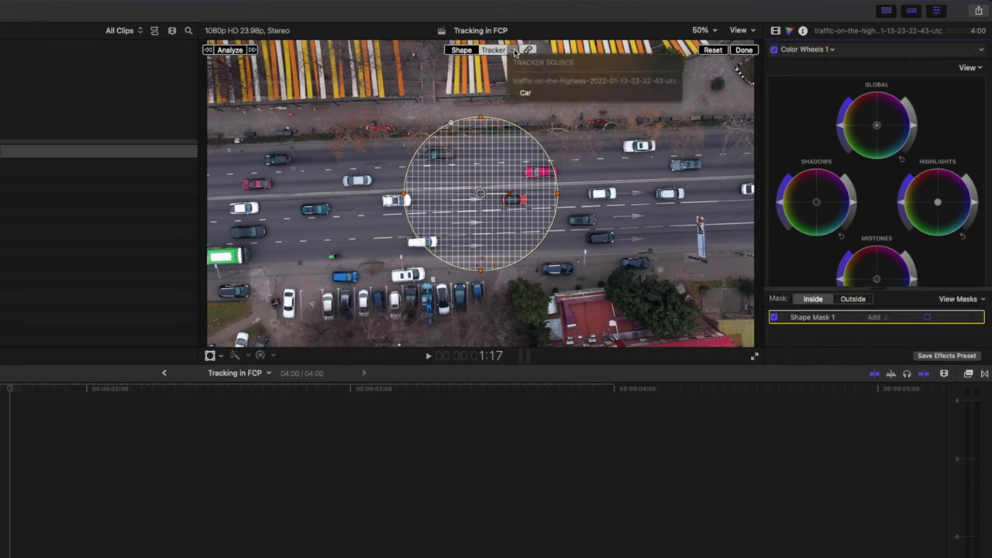
click(523, 93)
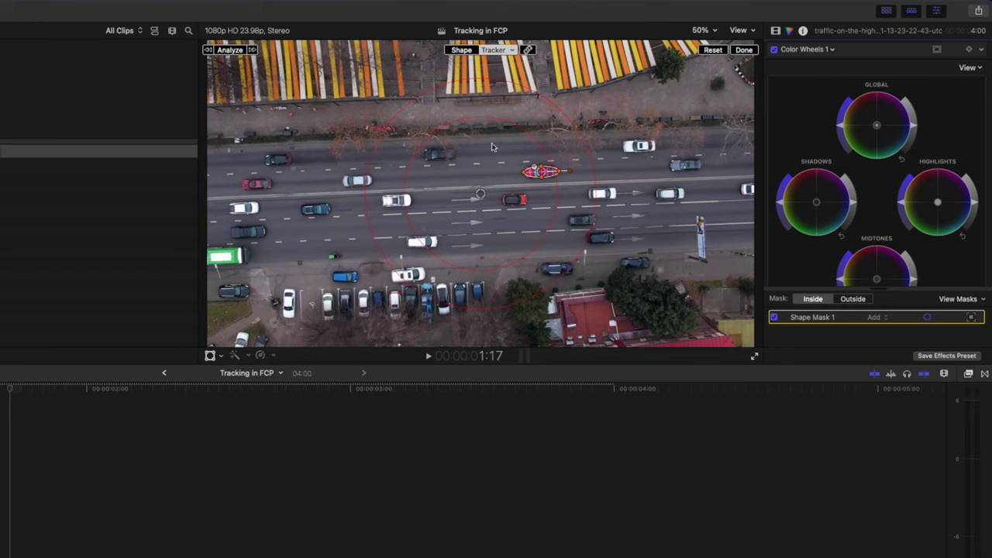
click(528, 50)
click(465, 51)
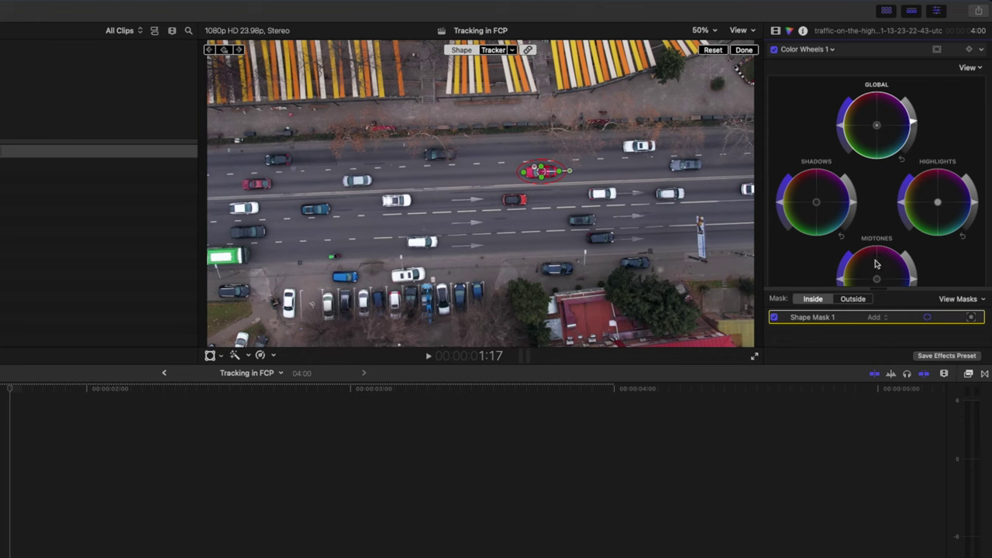
click(856, 300)
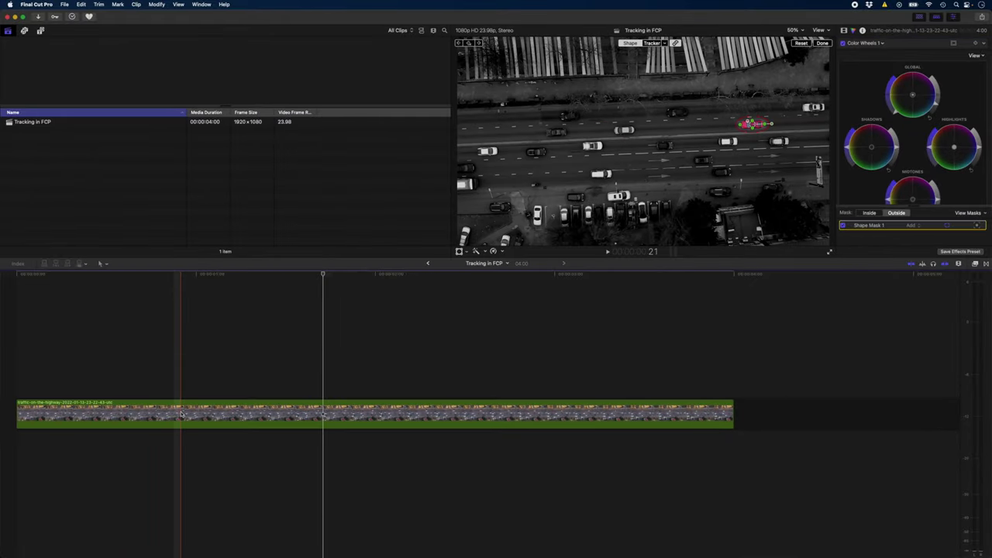
Option-drag the highway clip upward to stack a duplicate above the original, then reselect the original.
key(alt)
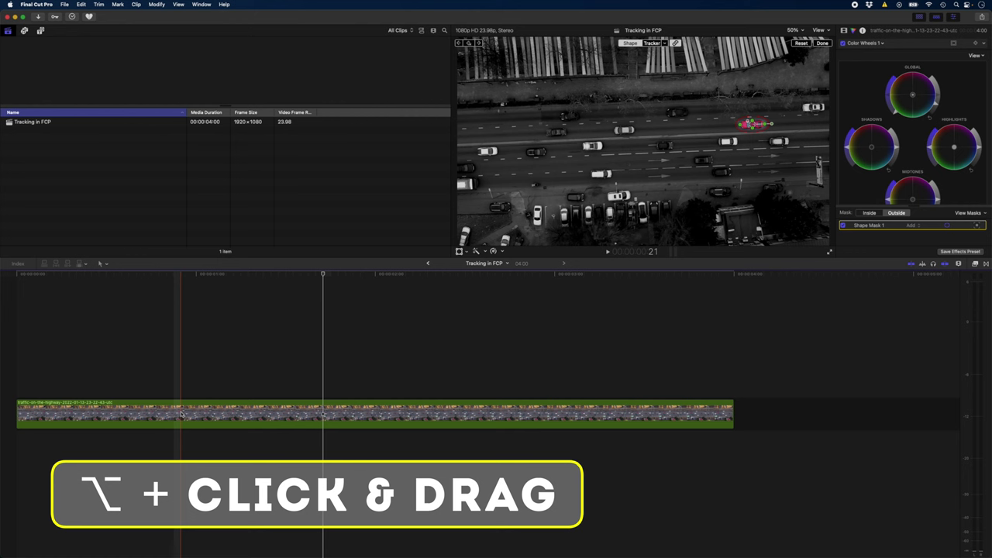
drag(181, 415, 178, 361)
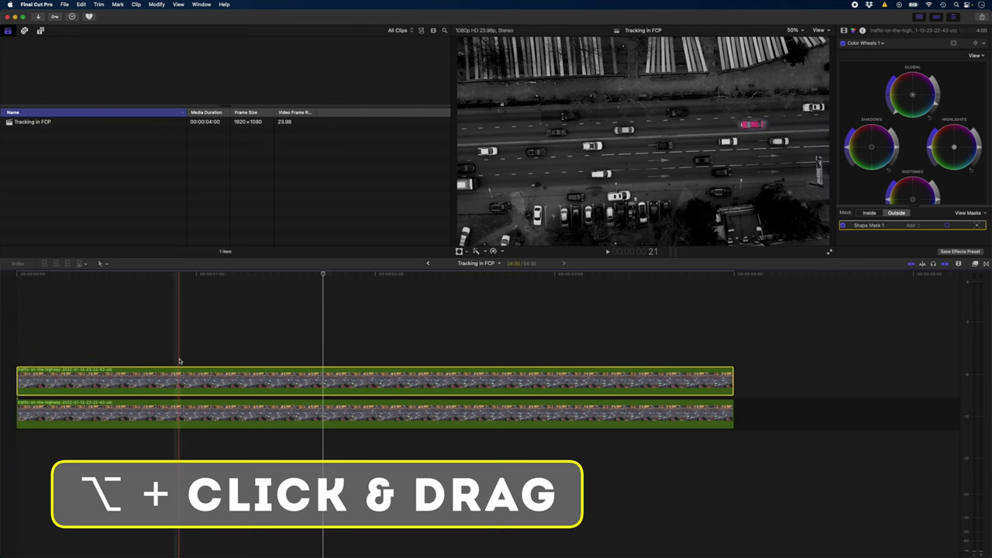
click(192, 407)
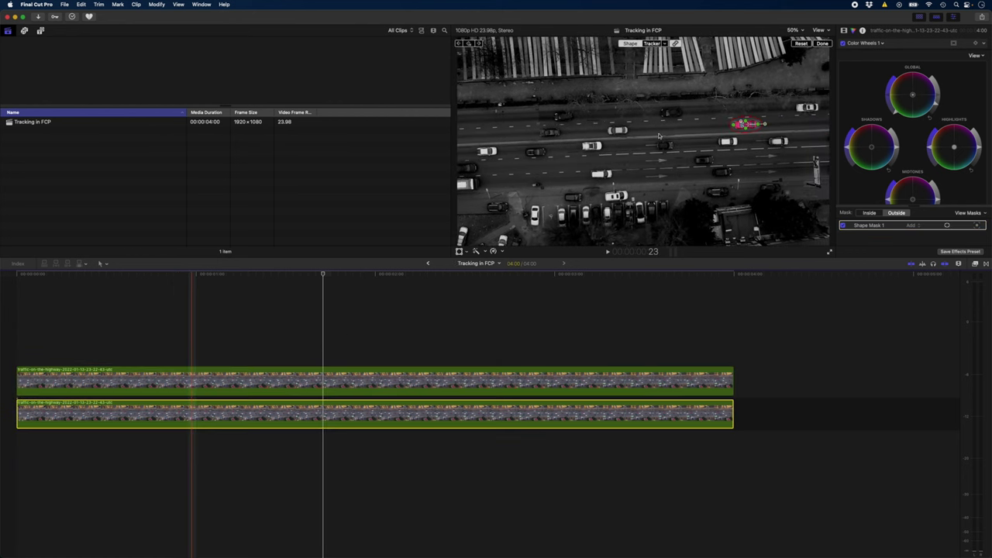
Select the masked Color Wheels correction in the Video inspector, then select the top duplicate clip.
click(843, 31)
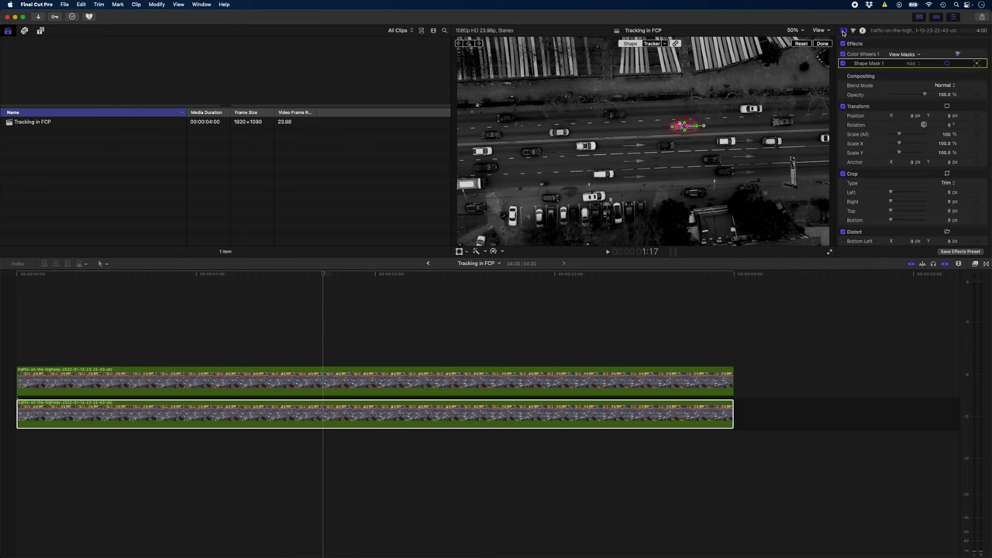
click(859, 55)
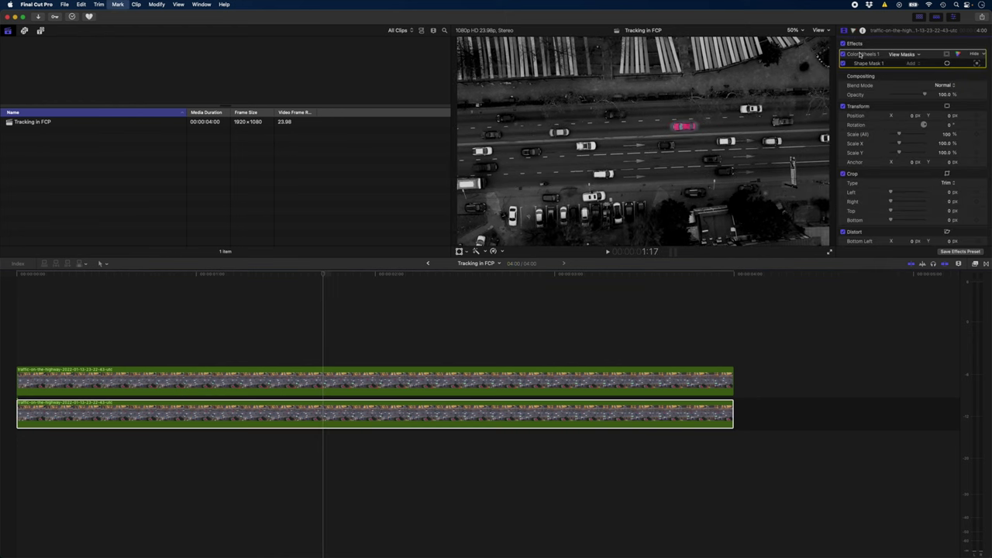
scroll(859, 54, down, 2)
click(312, 376)
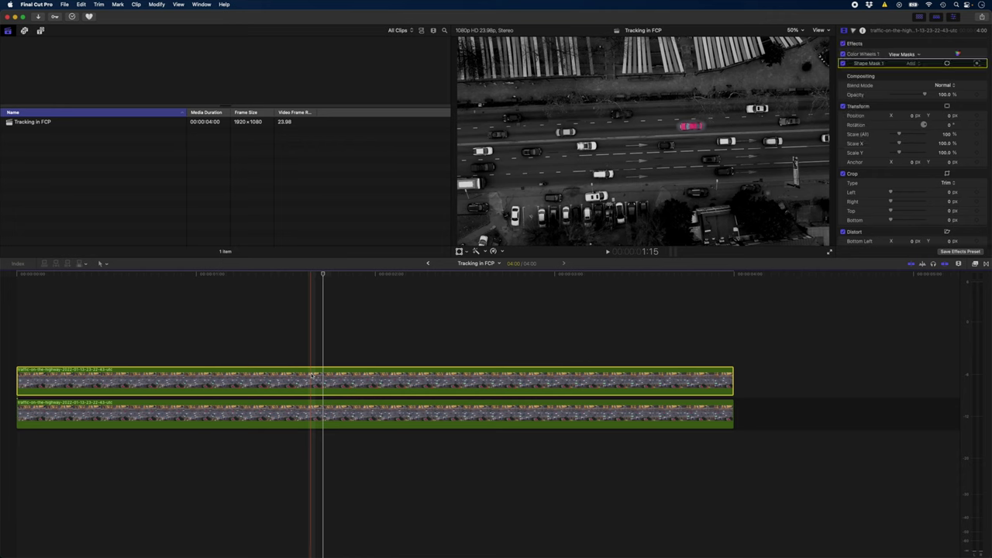
key(super)
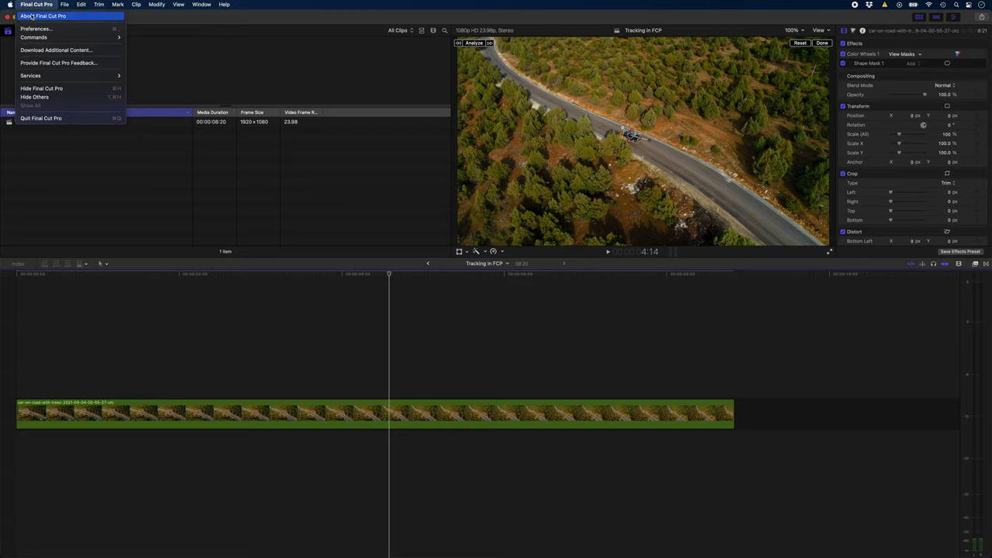
Open About Final Cut Pro from the Final Cut Pro menu to see version 10.6.1.
click(43, 15)
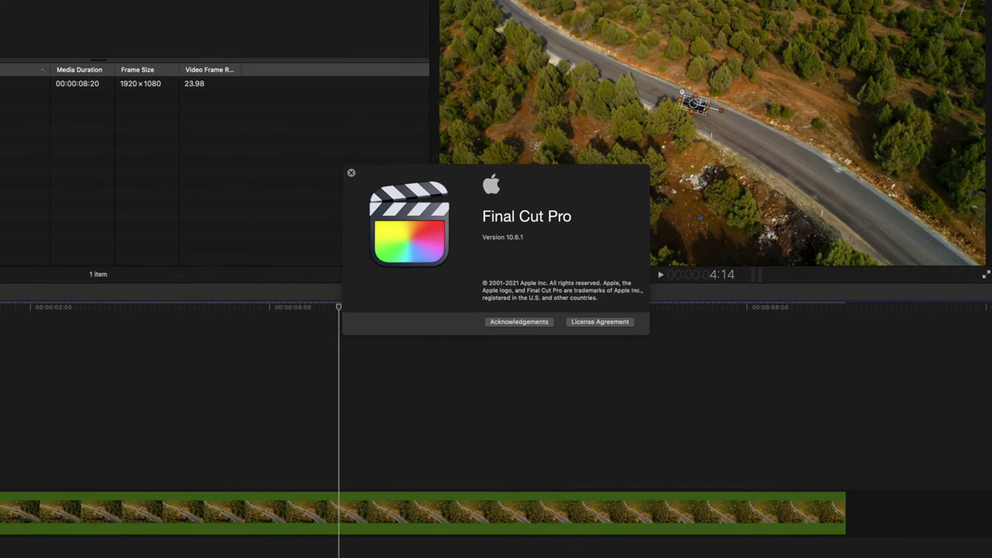